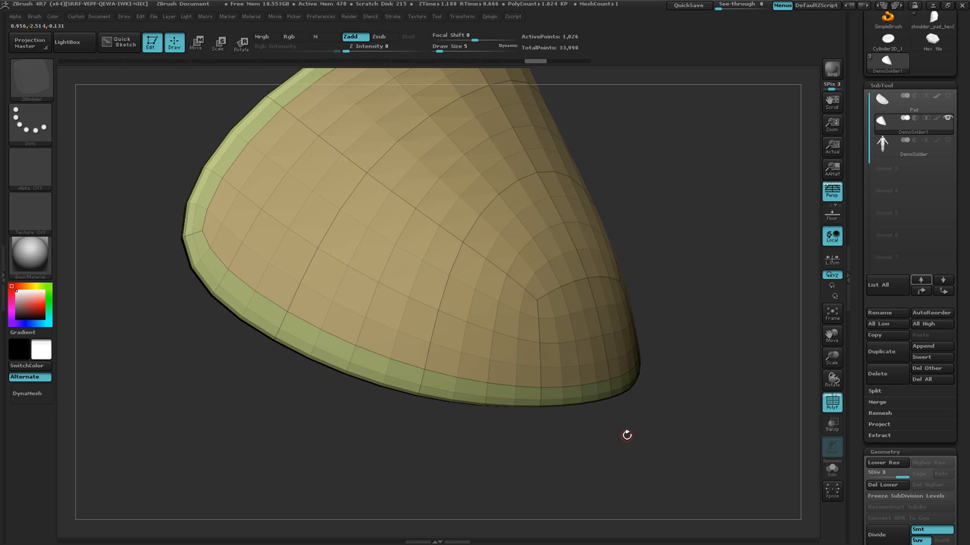
Step: Undo the subdivisions of the shoulder pad to return to its low-poly base mesh
mouse_move(627, 434)
left_mouse_down()
mouse_move(675, 378)
mouse_move(673, 410)
mouse_move(580, 327)
mouse_move(582, 361)
mouse_move(563, 368)
mouse_move(584, 353)
mouse_move(573, 357)
mouse_move(583, 366)
mouse_move(574, 376)
left_mouse_up()
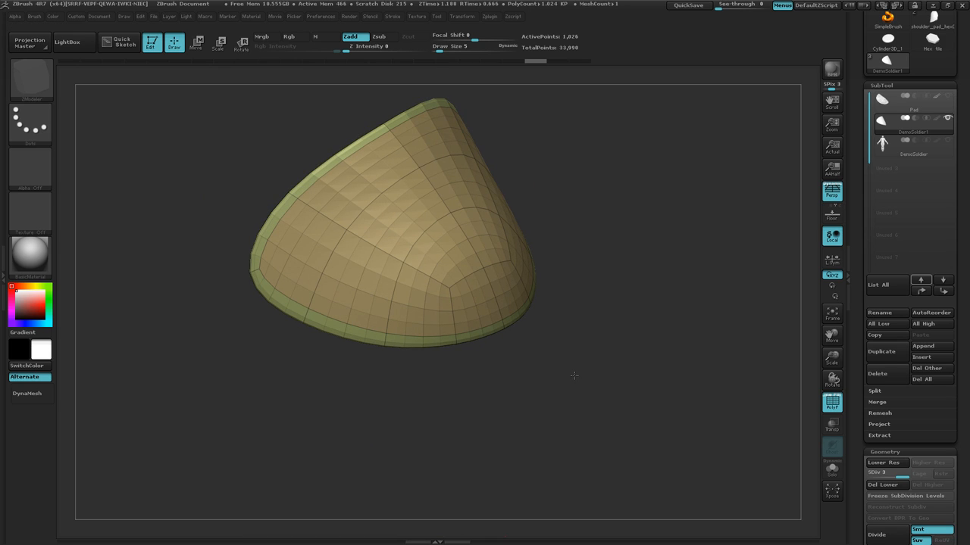
left_click_drag(574, 376, 467, 389)
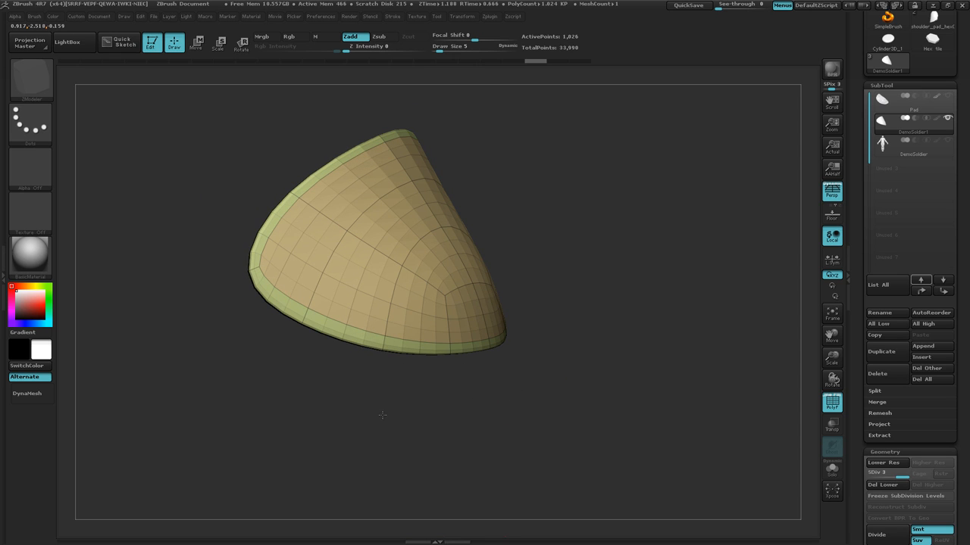
left_click_drag(382, 415, 396, 412)
key("ctrl+z")
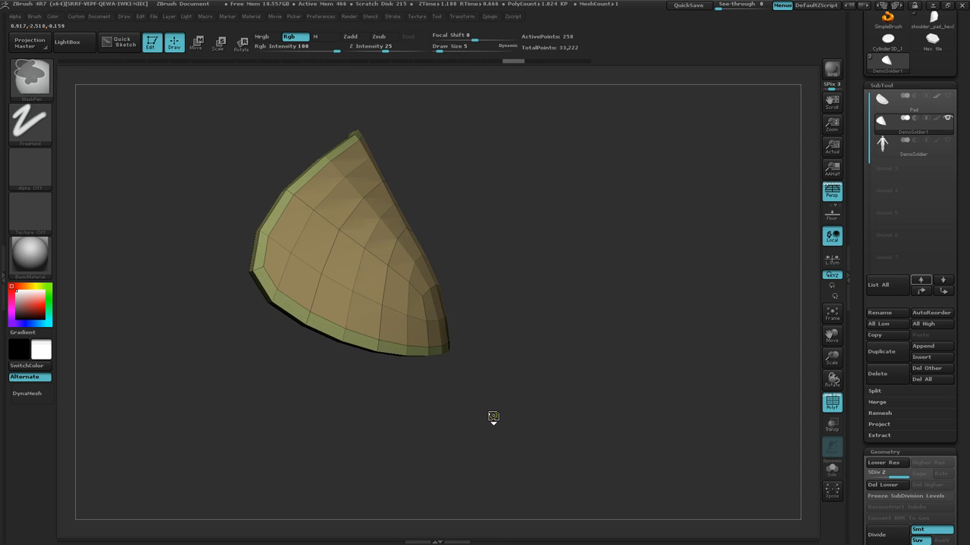
key("shift+d")
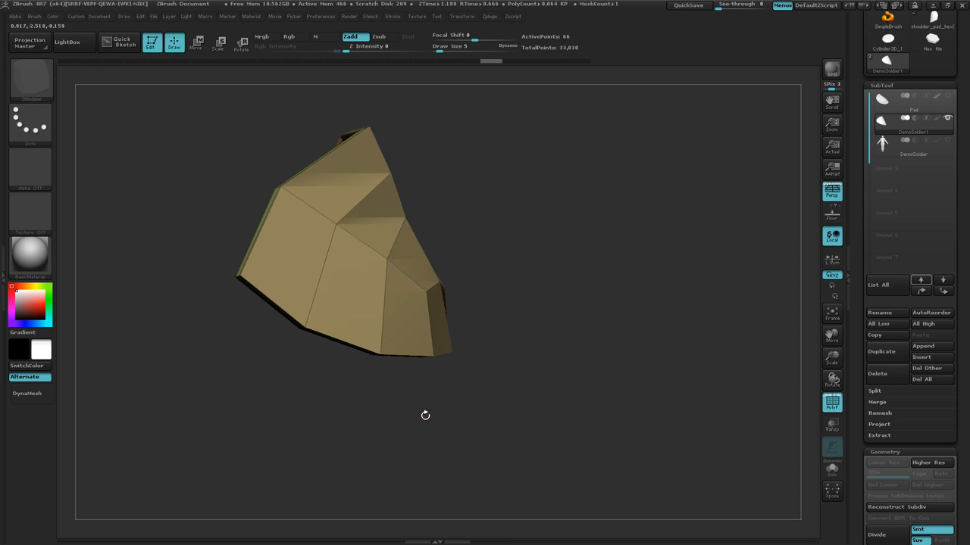
Step: Undo the extra edge loops inserted along the shoulder pad's rim
mouse_move(426, 415)
left_mouse_down()
mouse_move(380, 375)
mouse_move(405, 331)
mouse_move(464, 370)
mouse_move(434, 396)
left_mouse_up()
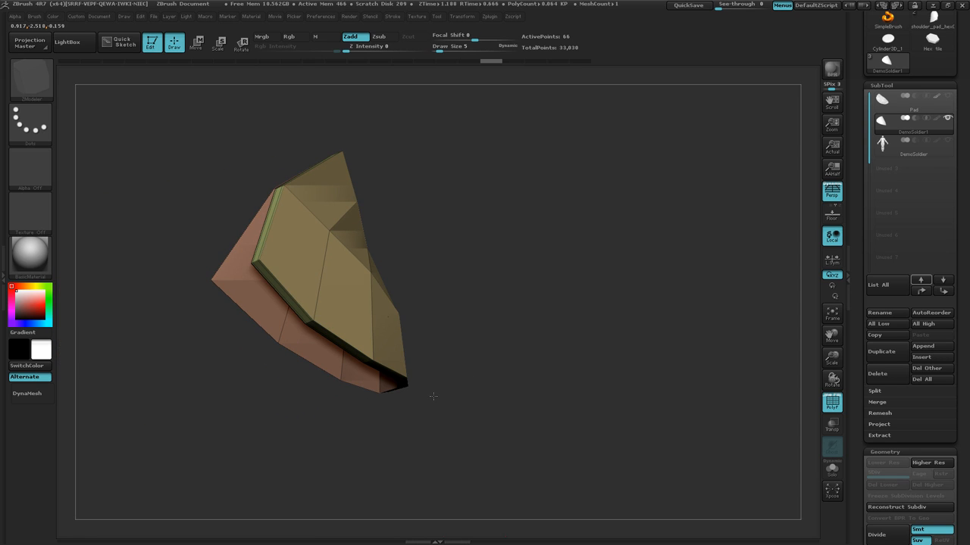
right_click_drag(433, 396, 387, 394)
mouse_move(387, 394)
right_mouse_down("ctrl")
mouse_move(469, 436)
mouse_move(485, 324)
right_mouse_up("ctrl")
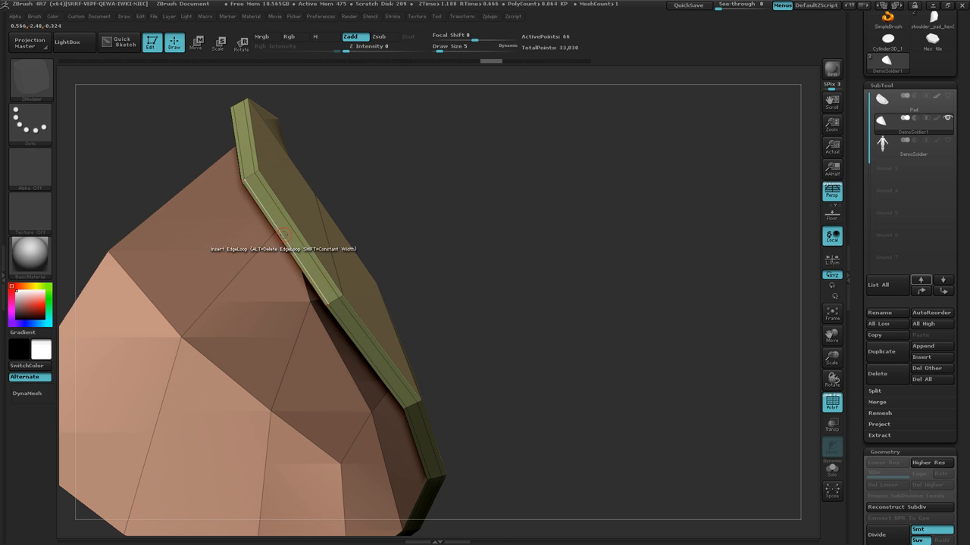
right_click_drag(322, 220, 460, 222)
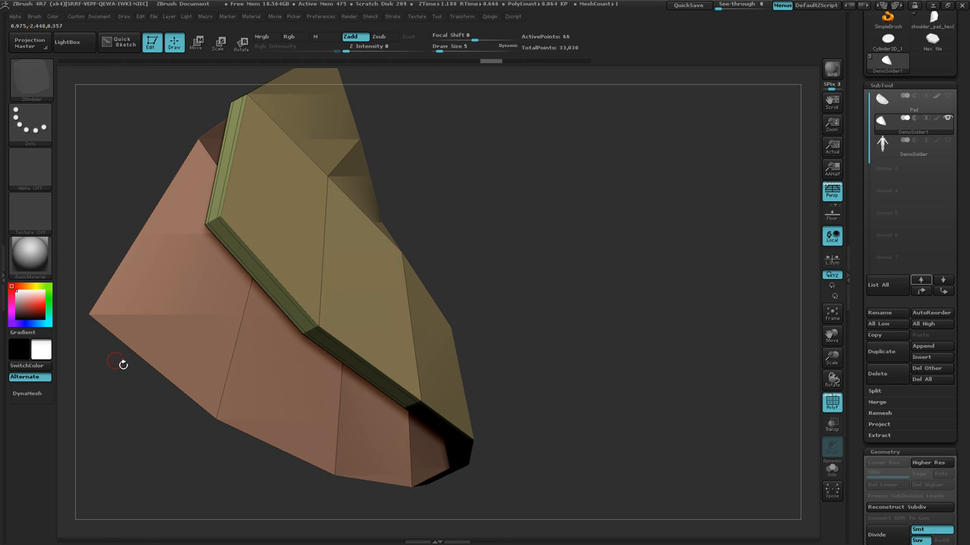
left_click_drag(82, 312, 589, 281)
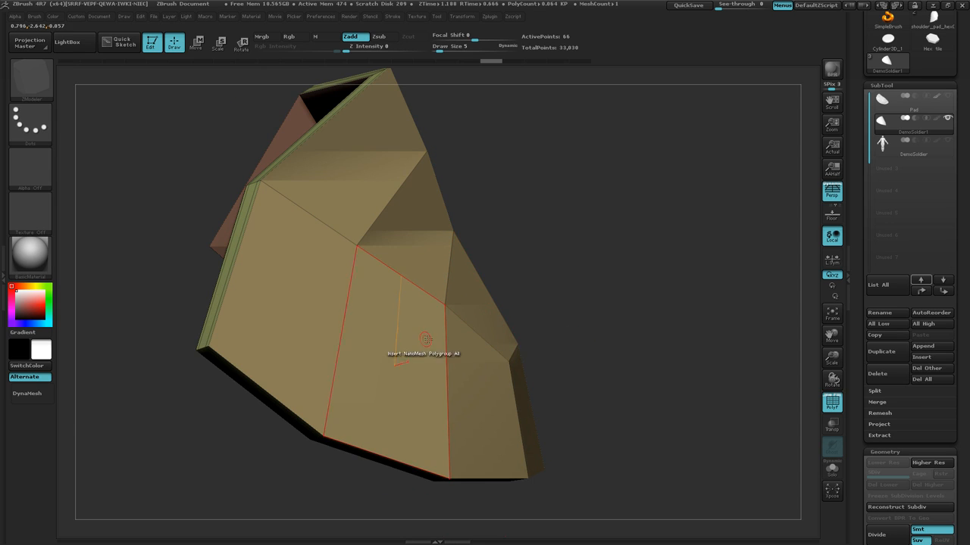
left_click_drag(176, 325, 276, 323)
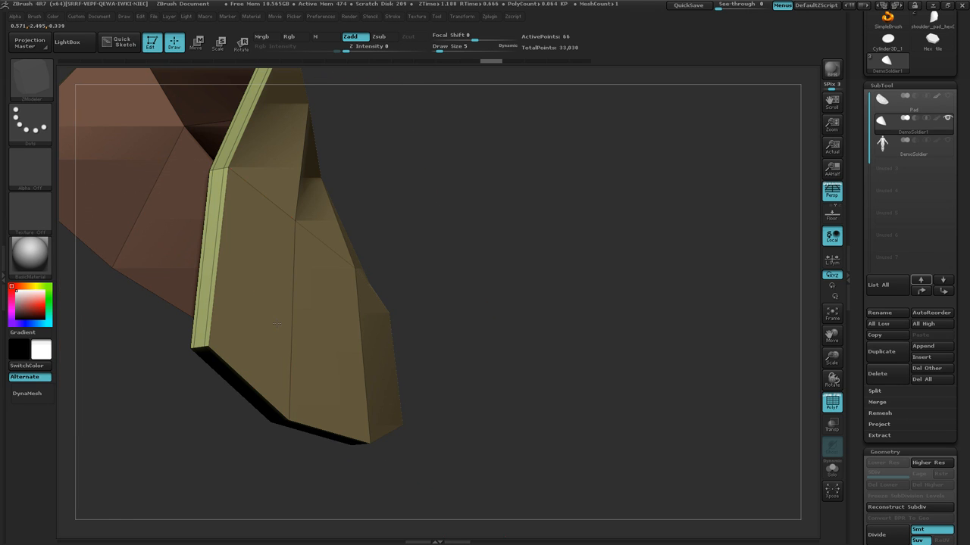
key("ctrl")
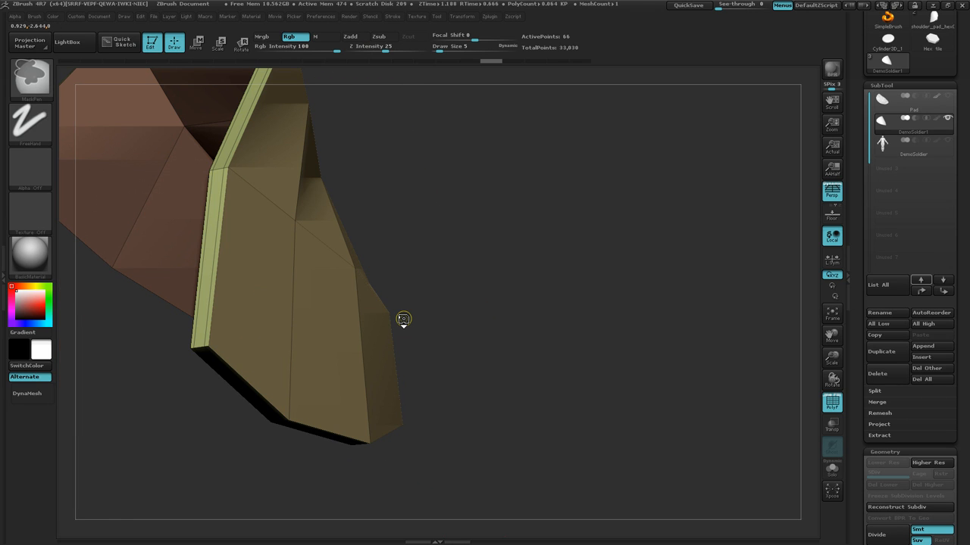
key("ctrl+z")
key("ctrl+z")
key("ctrl+z")
Step: Merge all faces of the low-poly shoulder pad into a single polygroup
left_click_drag(177, 326, 301, 295)
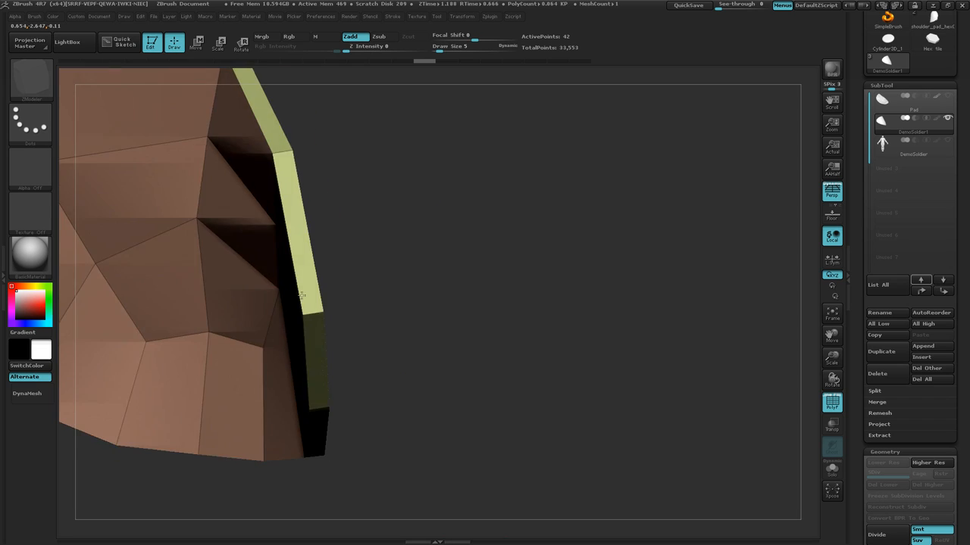
mouse_move(302, 296)
right_mouse_down()
mouse_move(212, 274)
mouse_move(256, 266)
mouse_move(372, 310)
mouse_move(474, 284)
mouse_move(556, 284)
mouse_move(706, 313)
right_mouse_up()
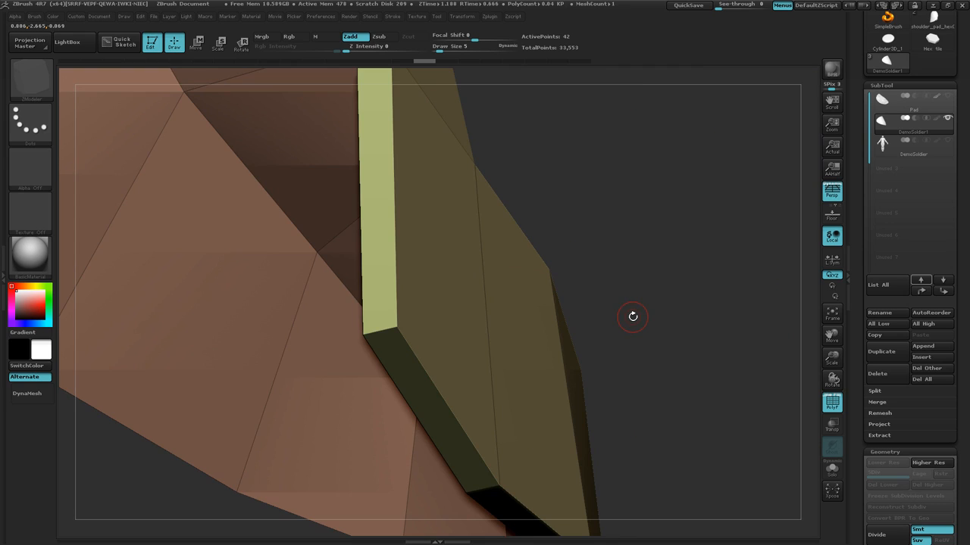
mouse_move(633, 317)
right_mouse_down("ctrl")
mouse_move(626, 334)
mouse_move(567, 329)
right_mouse_up("ctrl")
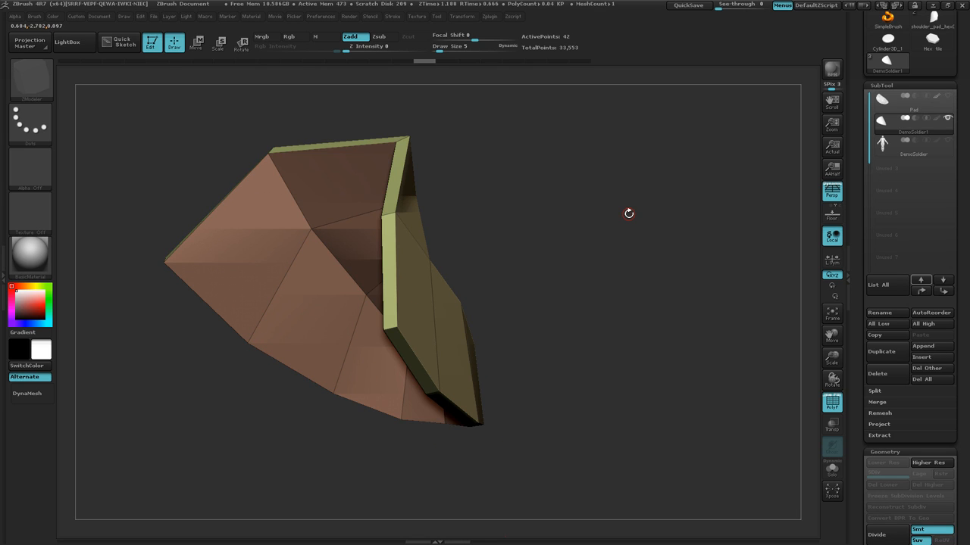
key("ctrl+w")
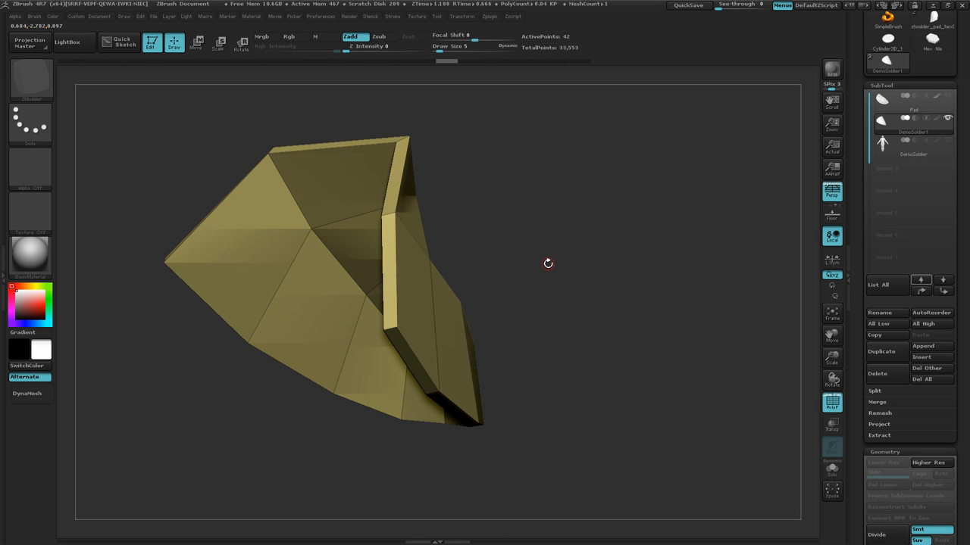
Step: Set the ZModeler polygon action to Polygroup with A Single Poly as the target
mouse_move(548, 263)
left_mouse_down()
mouse_move(529, 277)
mouse_move(536, 272)
left_mouse_up()
left_click_drag(512, 306, 662, 231)
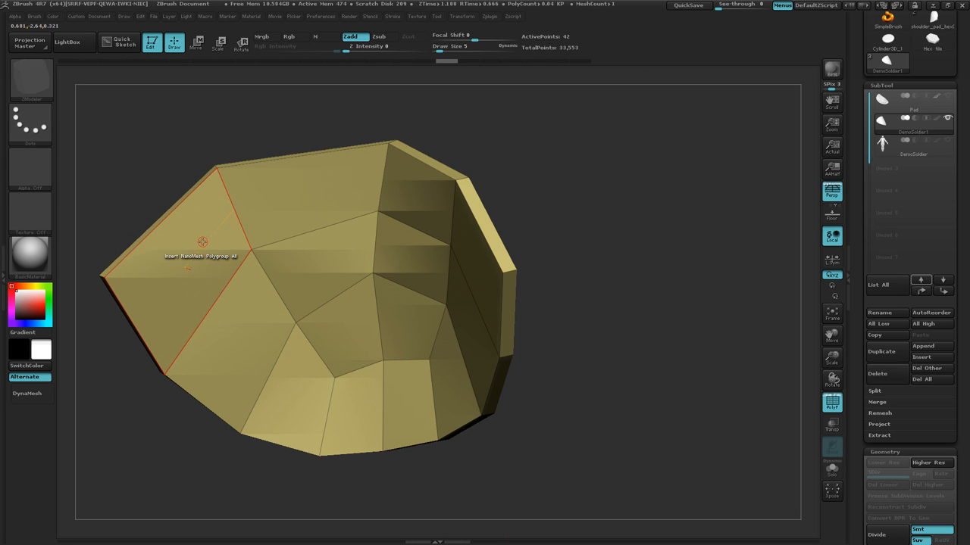
key("space")
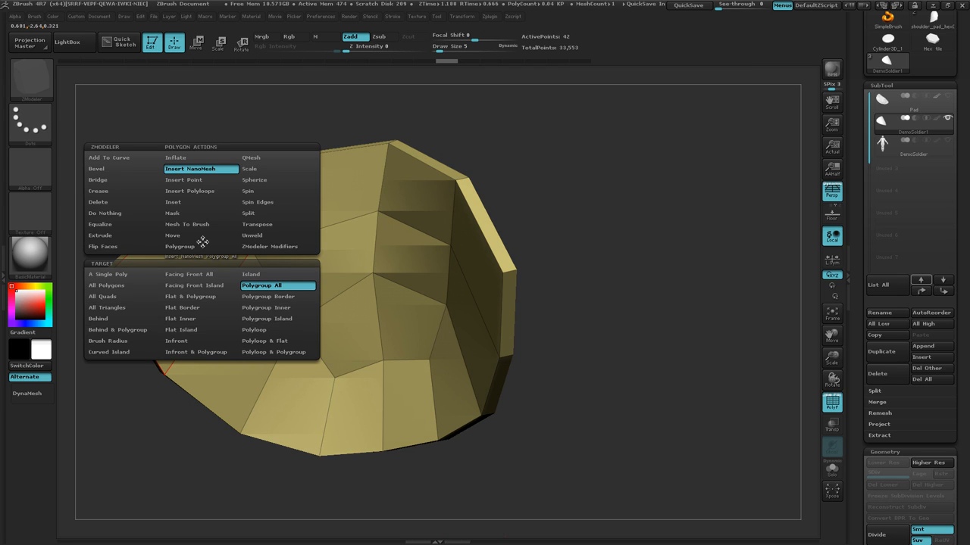
left_click(198, 247)
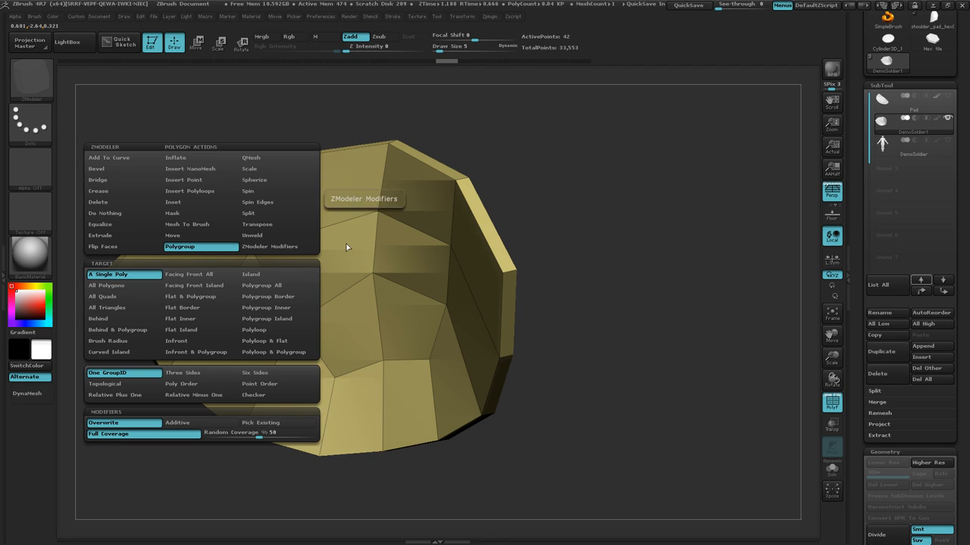
left_click(131, 278)
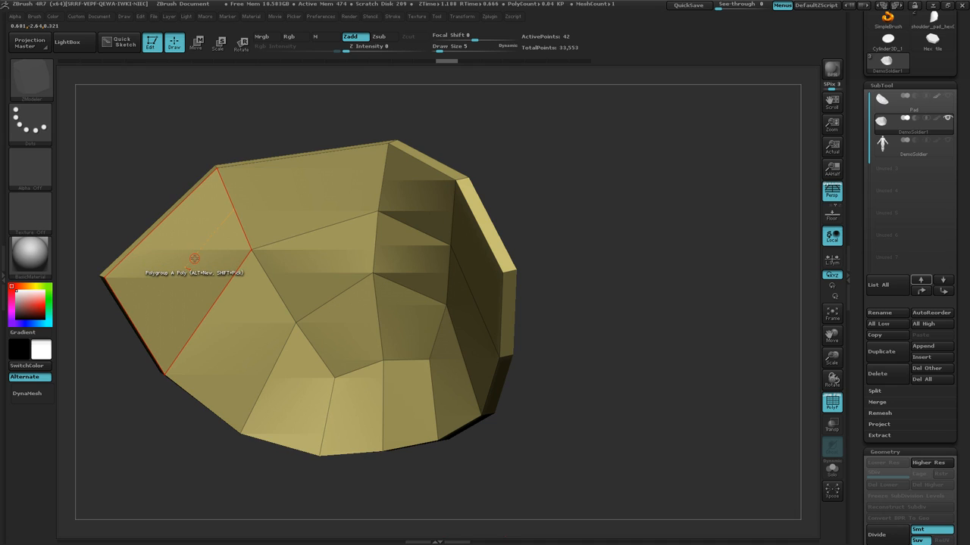
left_click(194, 256)
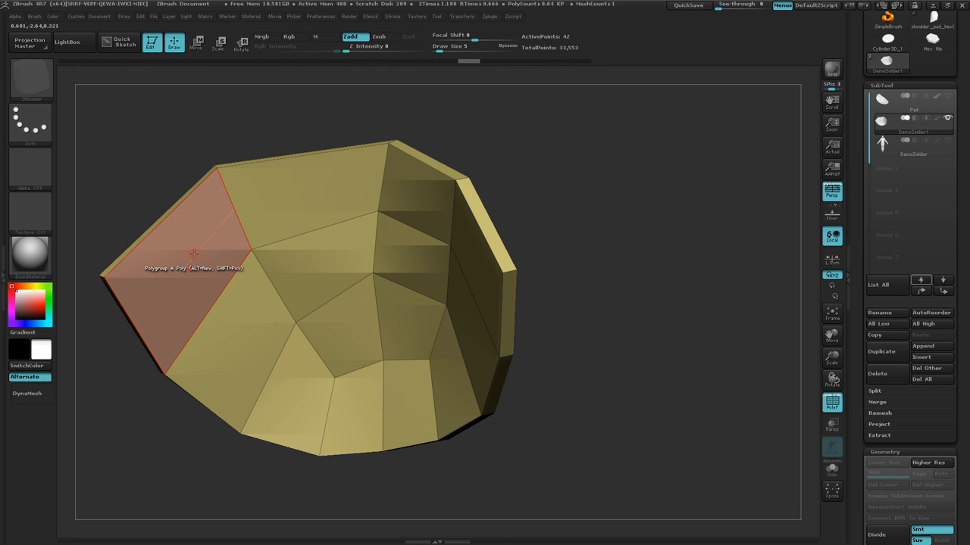
left_click(308, 200)
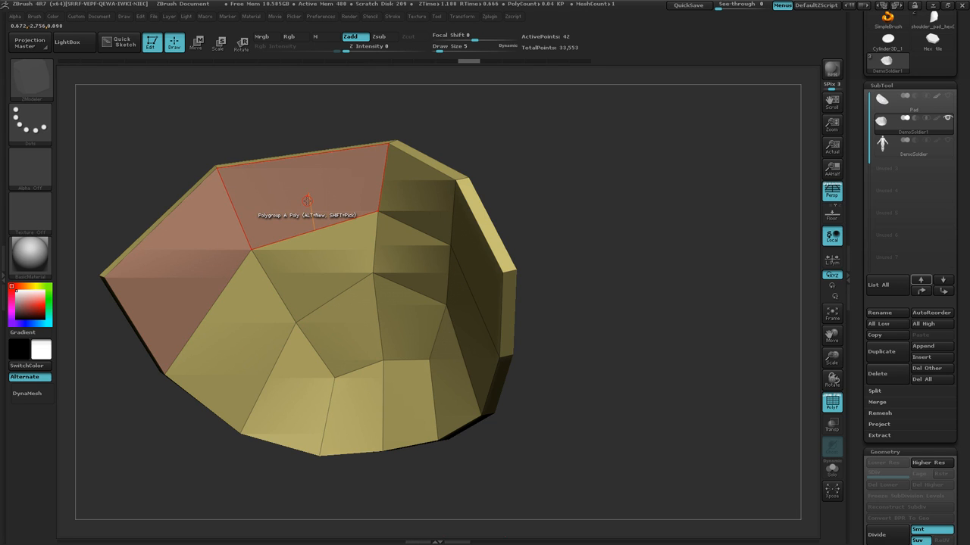
mouse_move(243, 324)
right_mouse_down()
mouse_move(312, 317)
mouse_move(250, 307)
right_mouse_up()
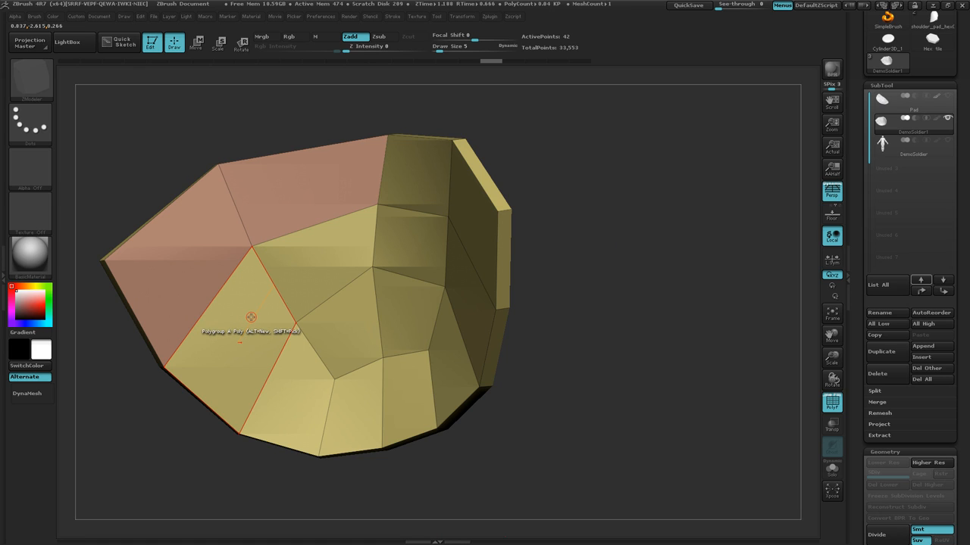
left_click(251, 317)
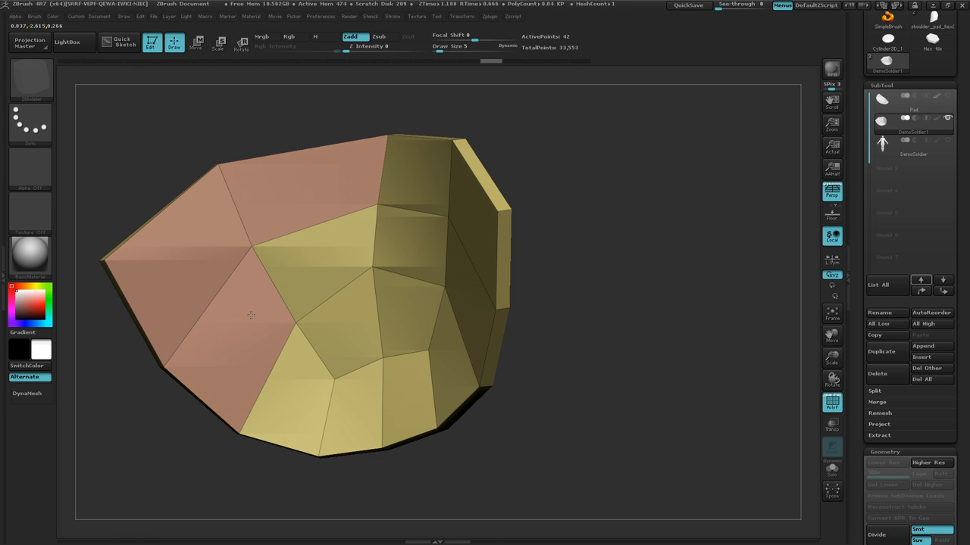
key("ctrl+z")
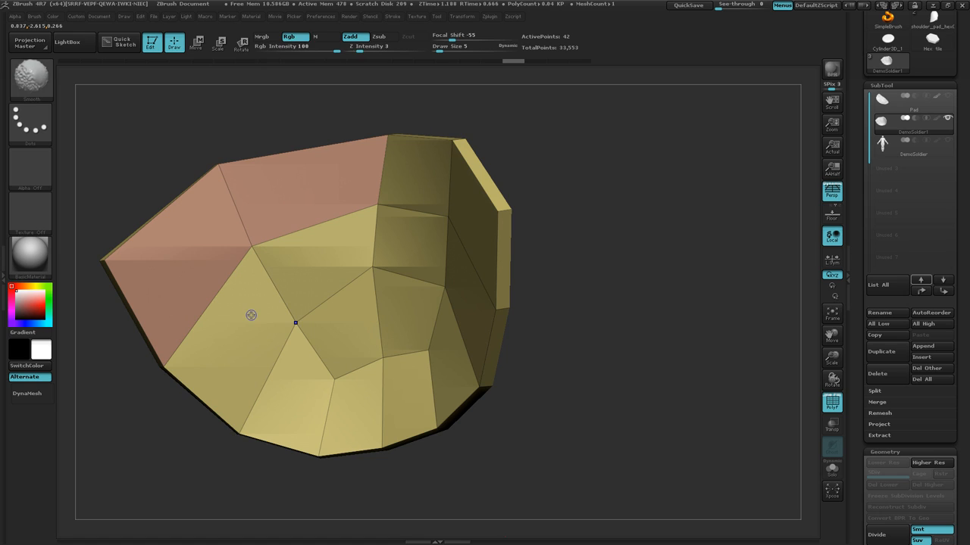
left_click(195, 243)
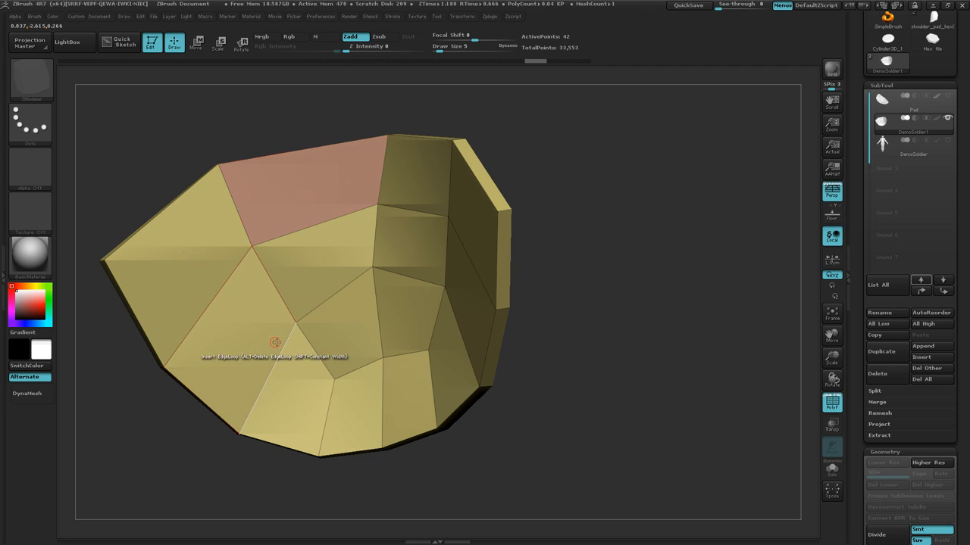
left_click(289, 192)
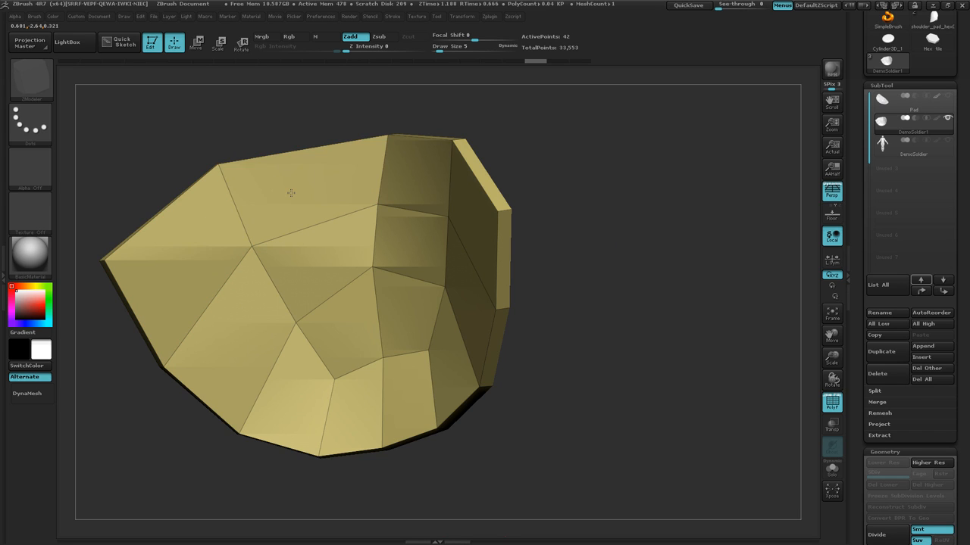
Step: Assign the inner faces of the shoulder pad one by one to a new polygroup, leaving out the rim
key("alt")
left_click(193, 243)
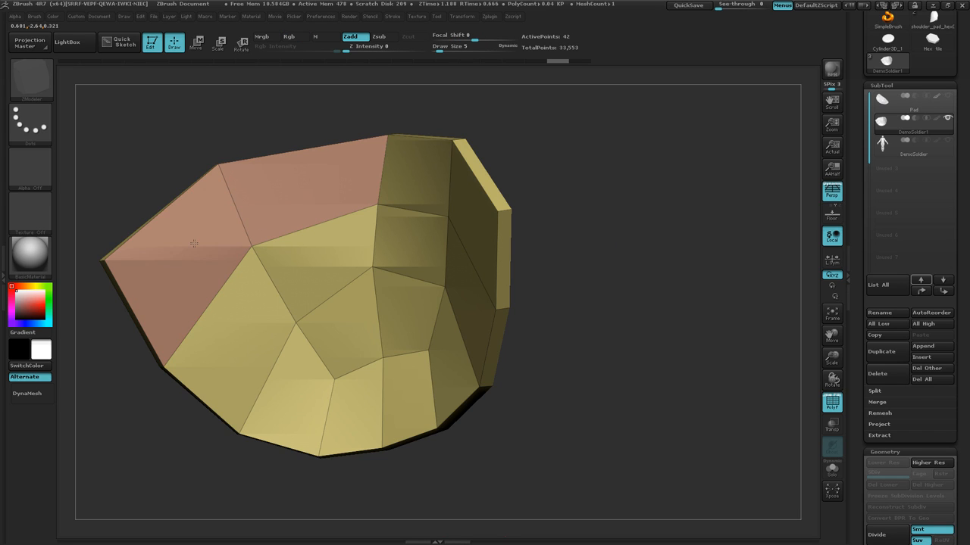
left_click(263, 327)
left_click(310, 280)
left_click(338, 326)
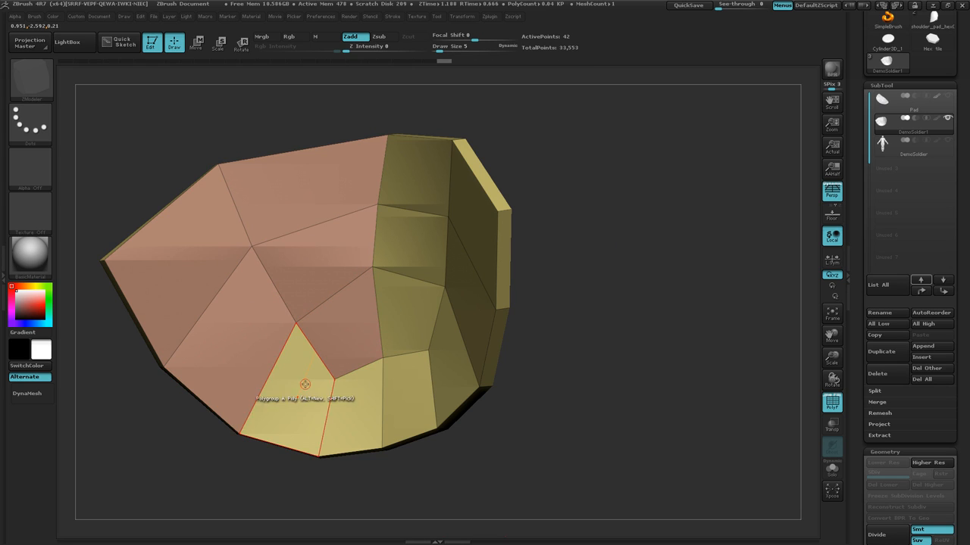
left_click(304, 384)
left_click(363, 407)
left_click(405, 402)
left_click(400, 303)
left_click(409, 240)
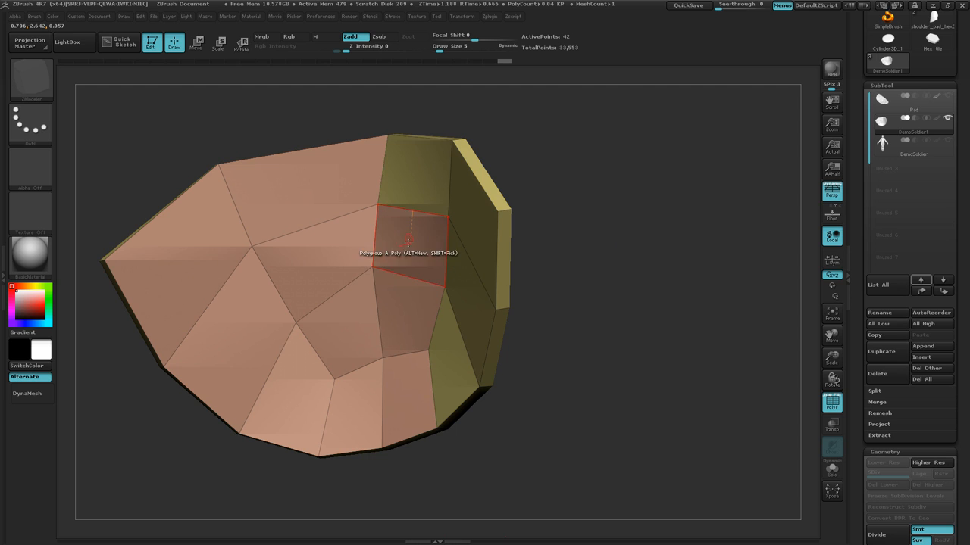
left_click(411, 180)
left_click(481, 227)
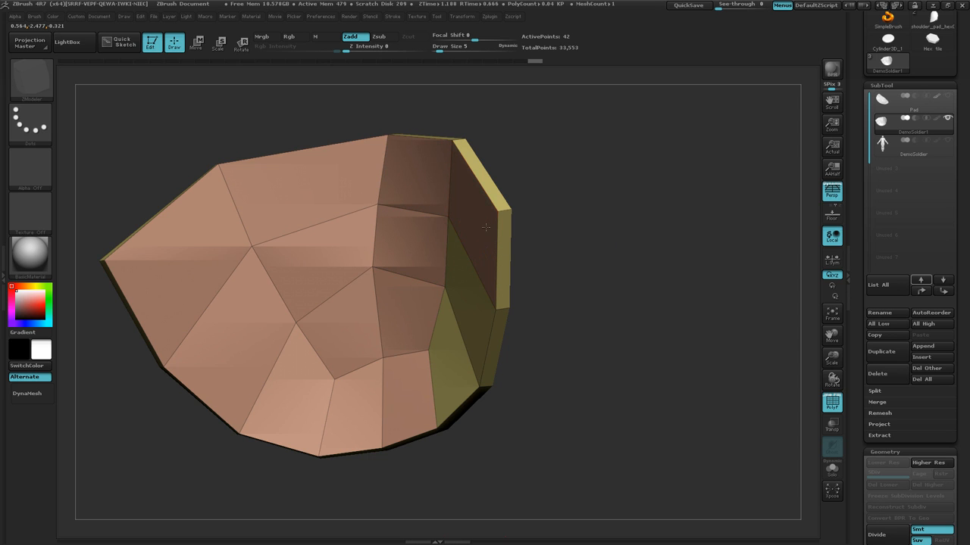
left_click(456, 350)
Step: Enable Polygroups alongside Symmetry in the unwrap options of UV Master and read the Symmetry description
right_click_drag(455, 349, 350, 366)
right_click_drag(623, 262, 574, 272)
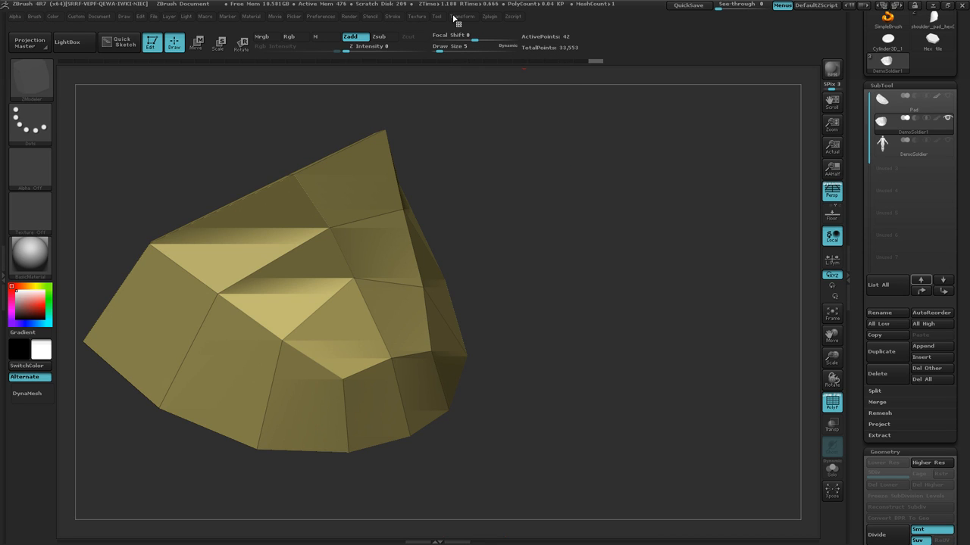
left_click(490, 16)
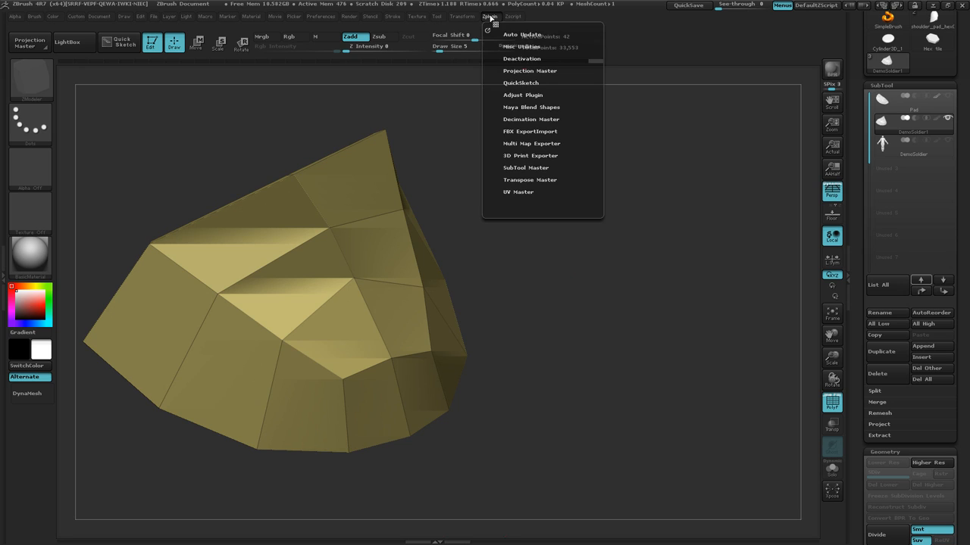
left_click(521, 193)
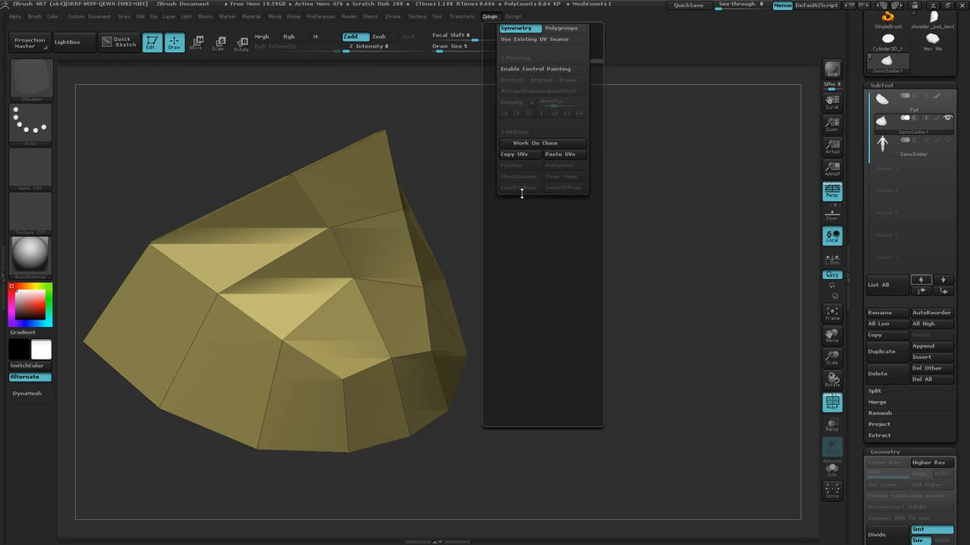
left_click_drag(592, 117, 597, 202)
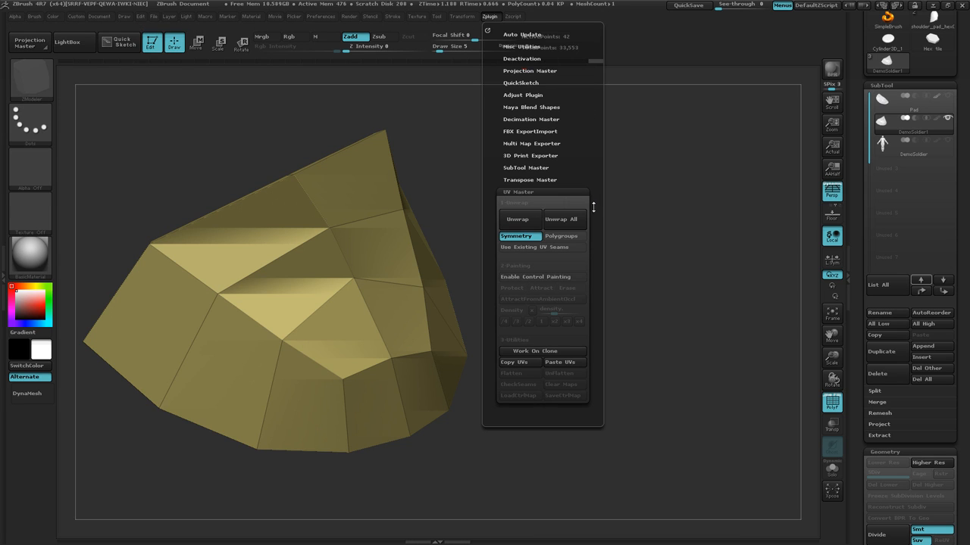
left_click(562, 235)
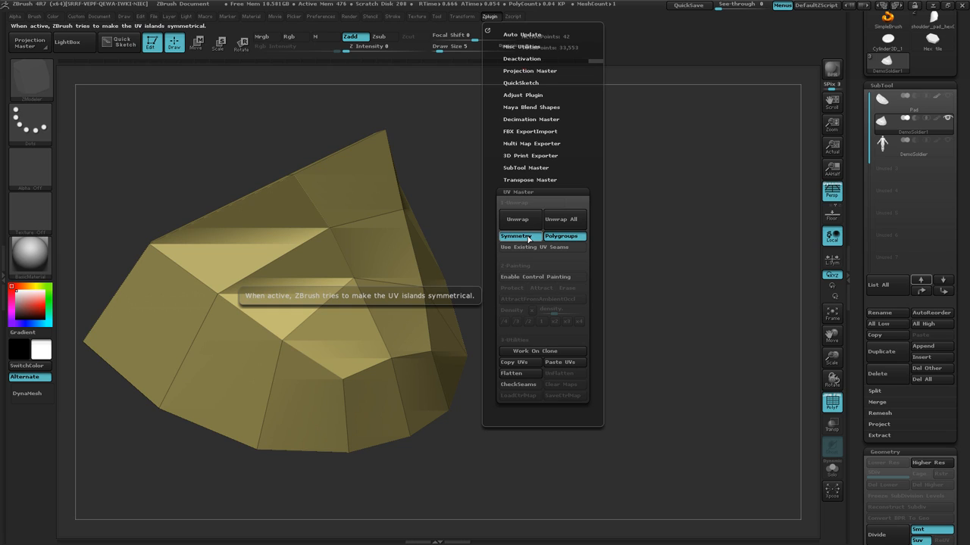
key("ctrl")
key("ctrl")
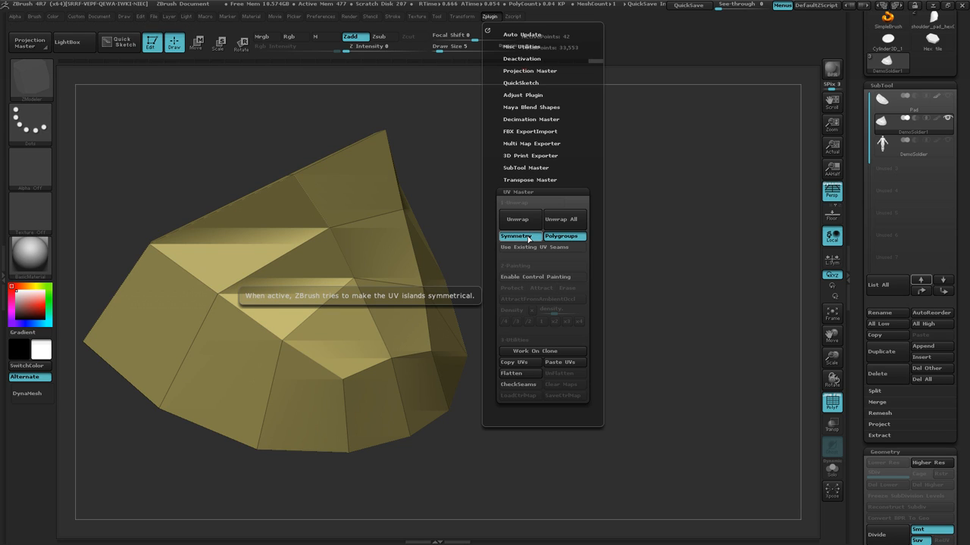
Step: Unwrap the low-poly shoulder pad with UV Master using the Symmetry and Polygroups options
left_click(530, 220)
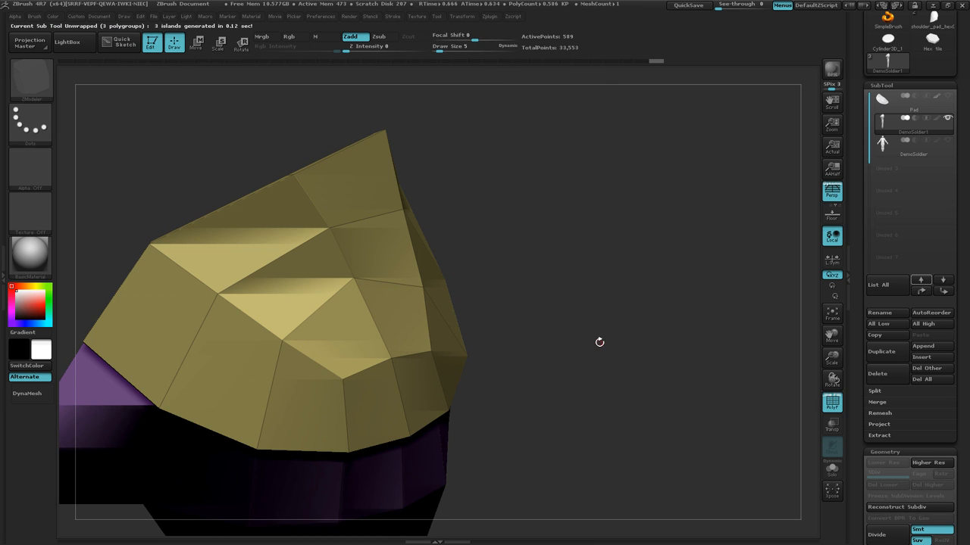
left_click_drag(599, 343, 592, 301)
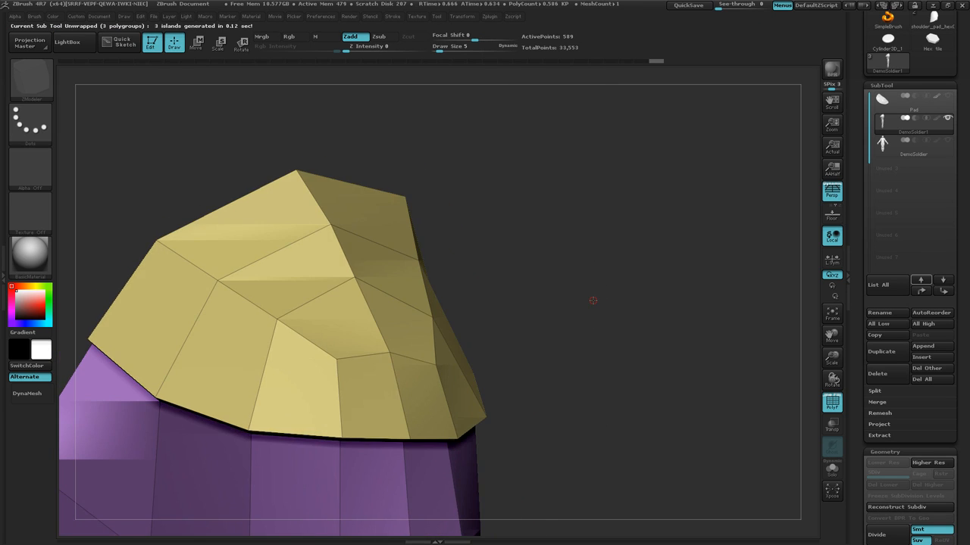
key("ctrl")
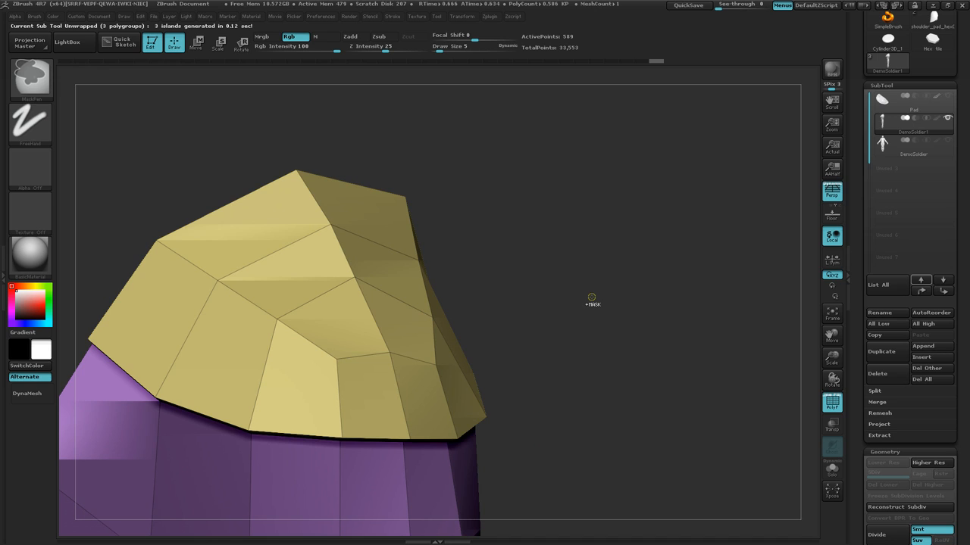
key("ctrl")
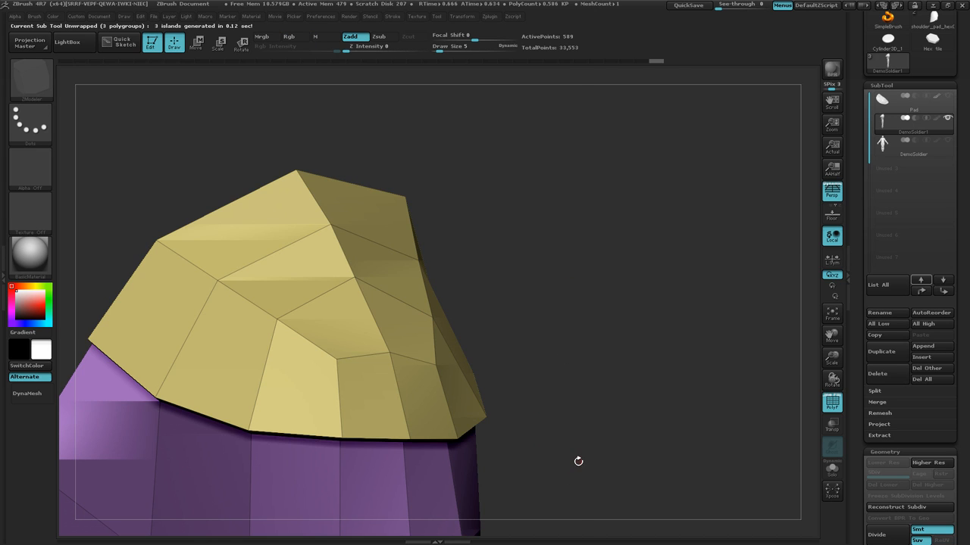
Step: Isolate the purple body polygroup, invert the visibility to show only the shoulder pad, and delete the hidden body geometry
left_click_drag(578, 461, 684, 264, "alt")
key("ctrl+shift")
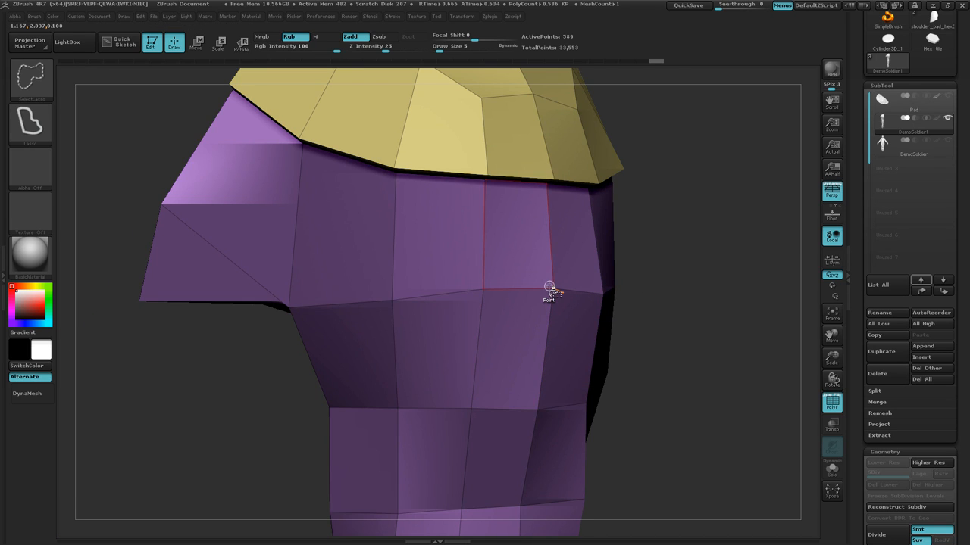
left_click(549, 288, "ctrl+shift")
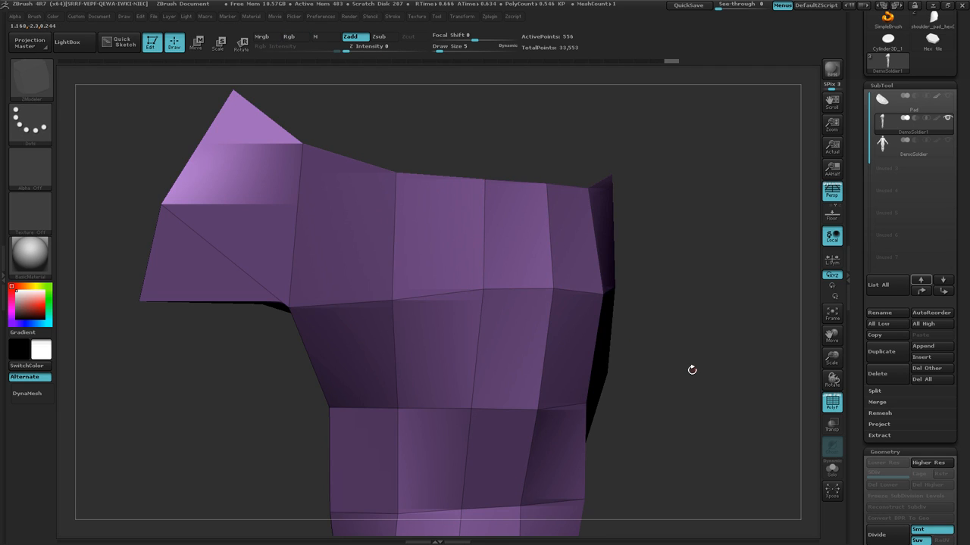
key("ctrl+shift")
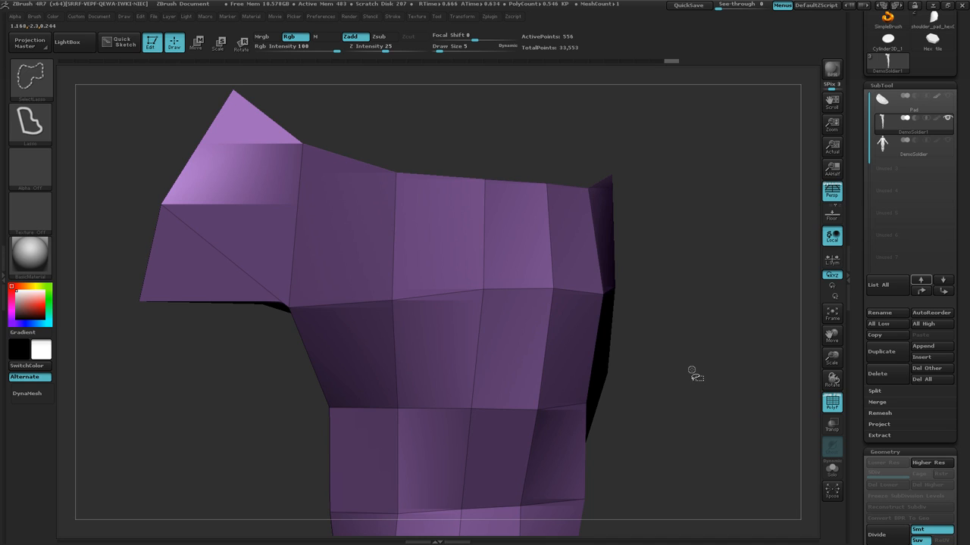
left_click_drag(683, 365, 750, 427, "ctrl+shift")
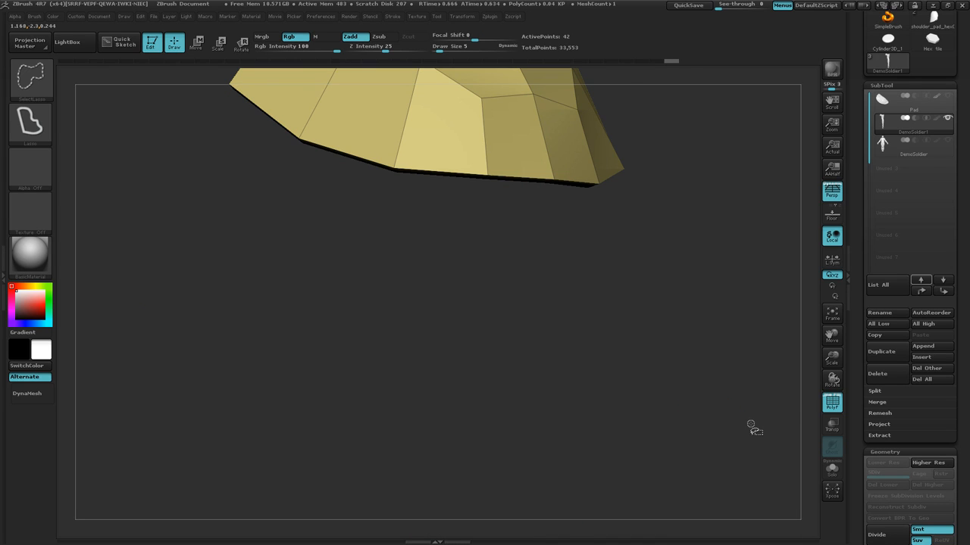
key("space")
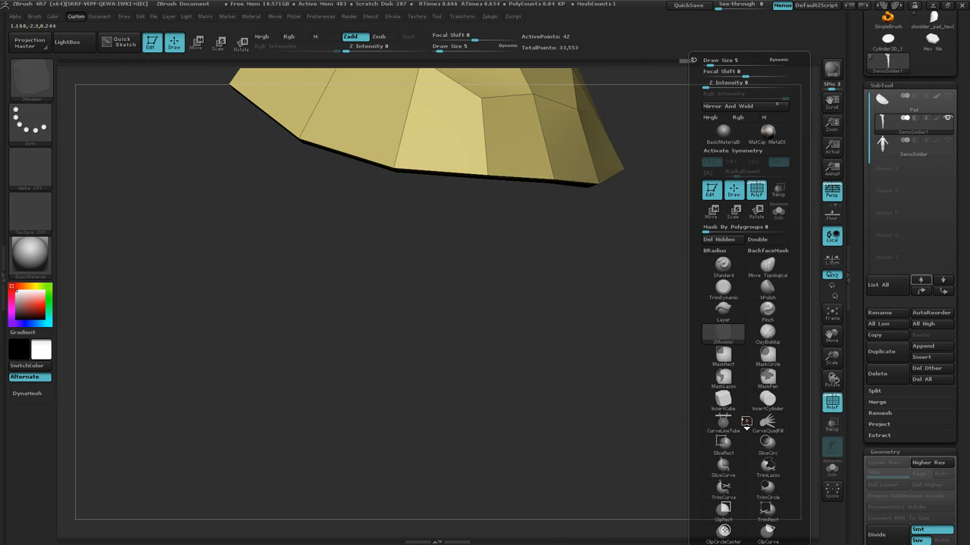
left_click(723, 241)
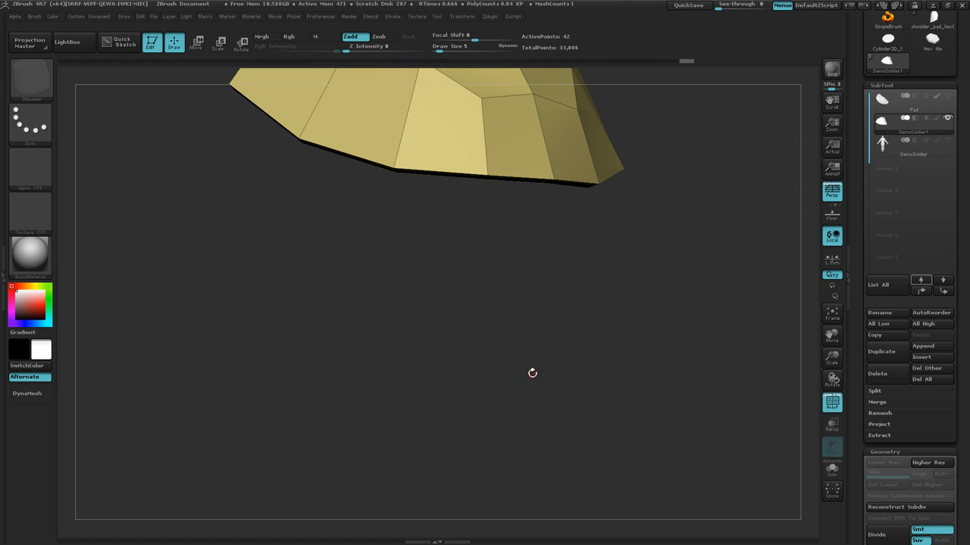
Step: Open the UV Map settings and preview the shoulder pad's flattened UV islands with Morph UV, returning to the 3D shape
left_click_drag(593, 371, 611, 319)
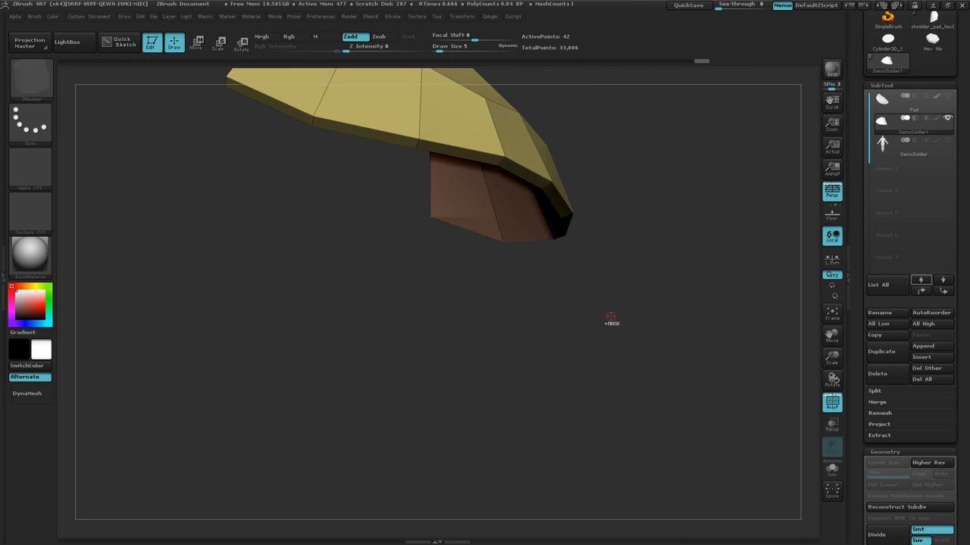
right_click_drag(618, 325, 511, 327, "ctrl")
left_click_drag(503, 319, 481, 319)
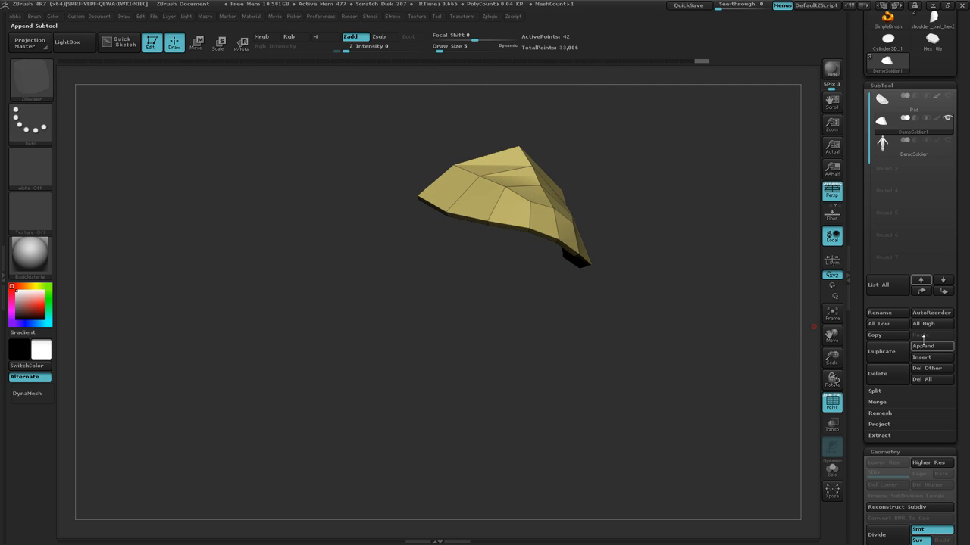
left_click_drag(964, 383, 939, 259)
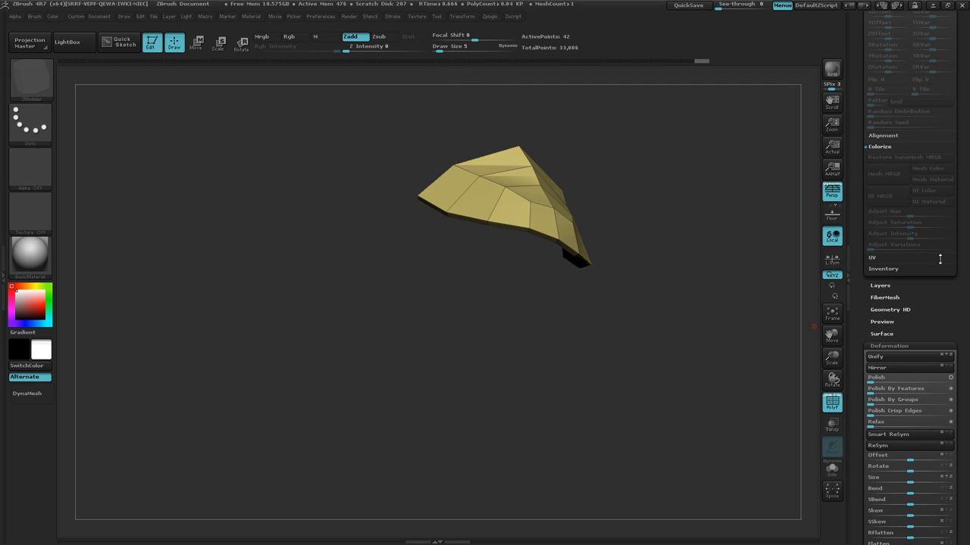
left_click(921, 346)
left_click_drag(966, 342, 952, 258)
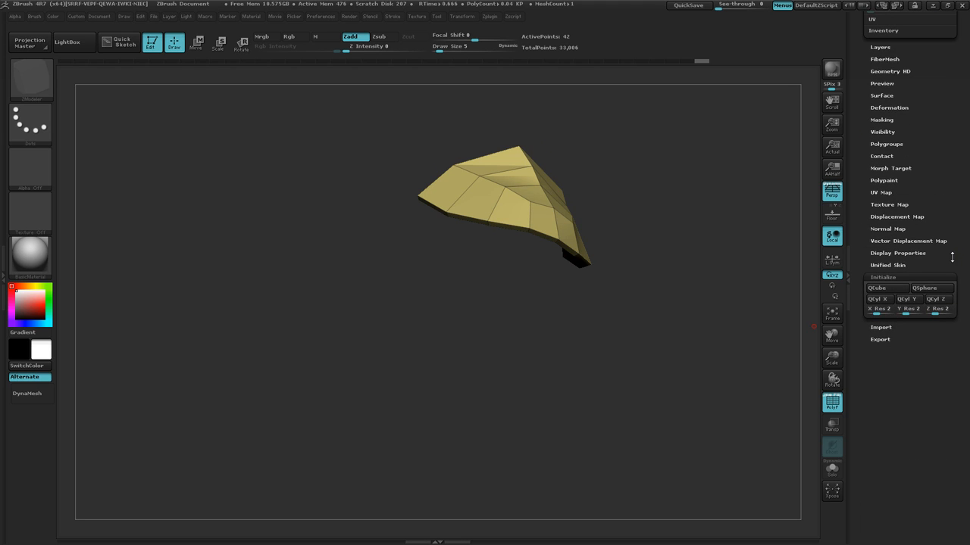
left_click(880, 192)
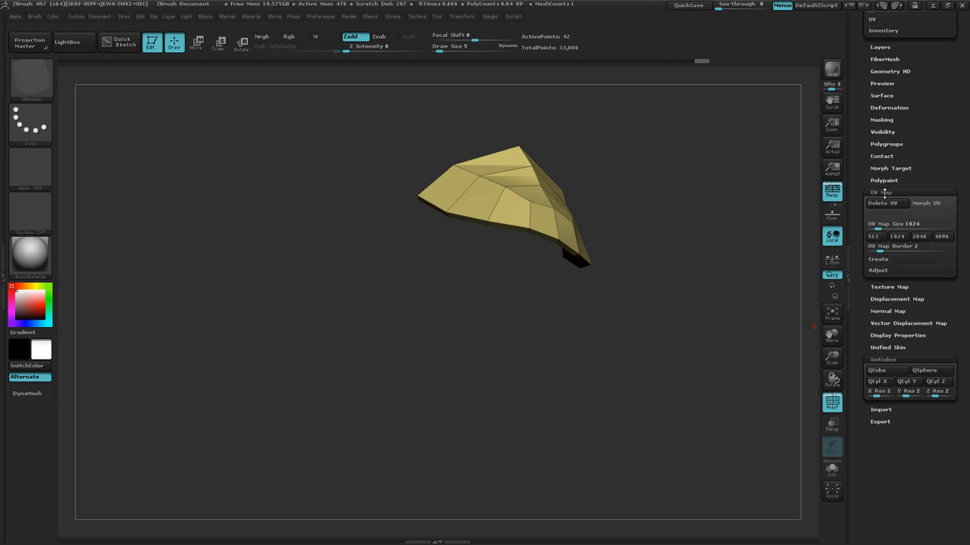
left_click(881, 192)
left_click(881, 192)
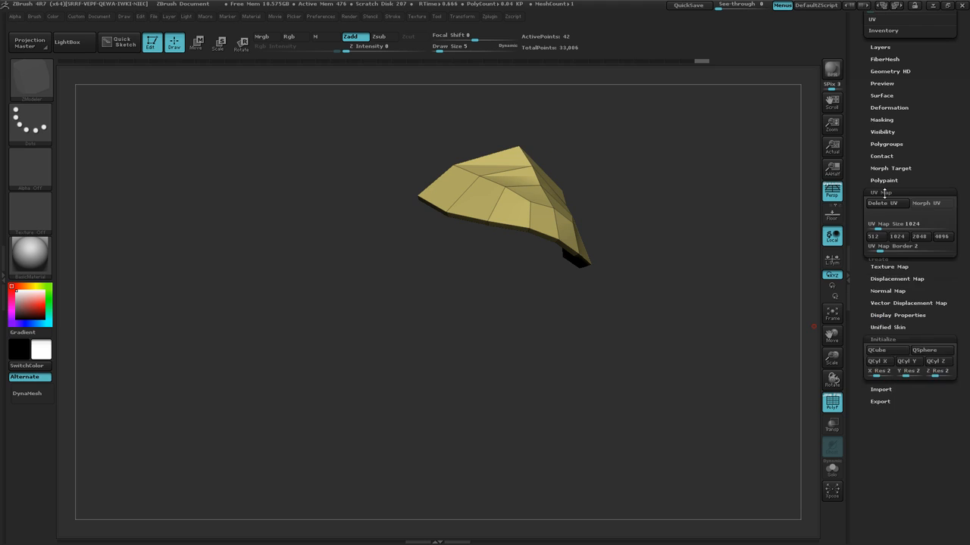
left_click(939, 204)
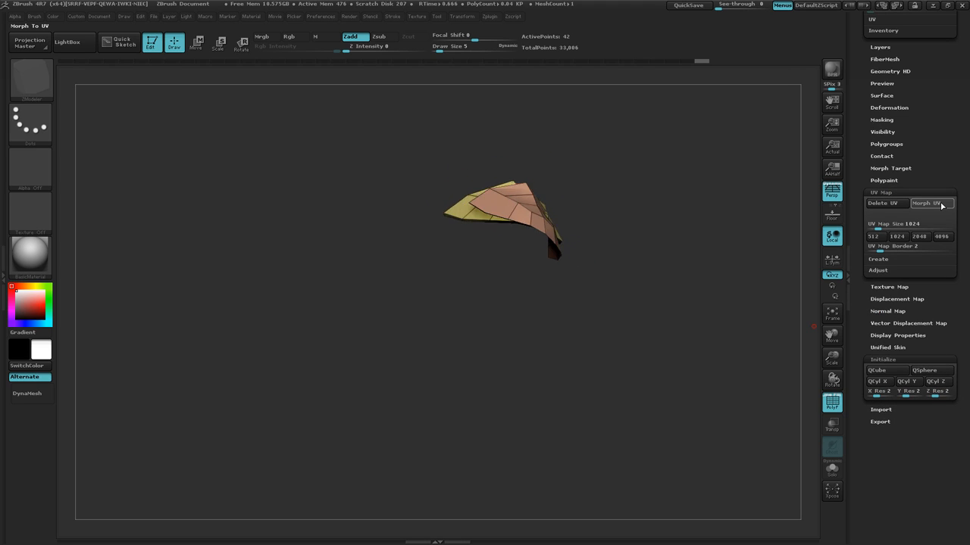
mouse_move(575, 315)
left_mouse_down()
mouse_move(583, 333)
mouse_move(591, 316)
mouse_move(587, 328)
left_mouse_up()
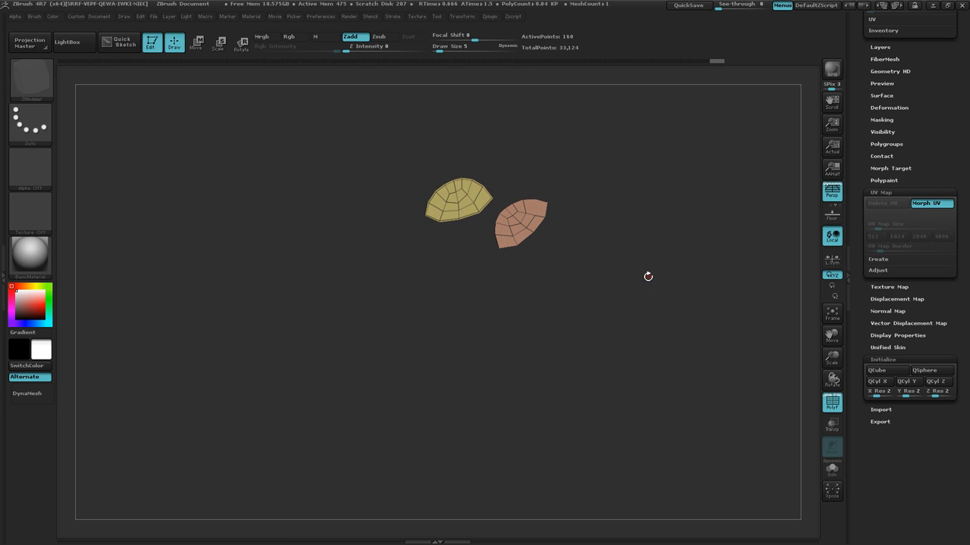
left_click(939, 204)
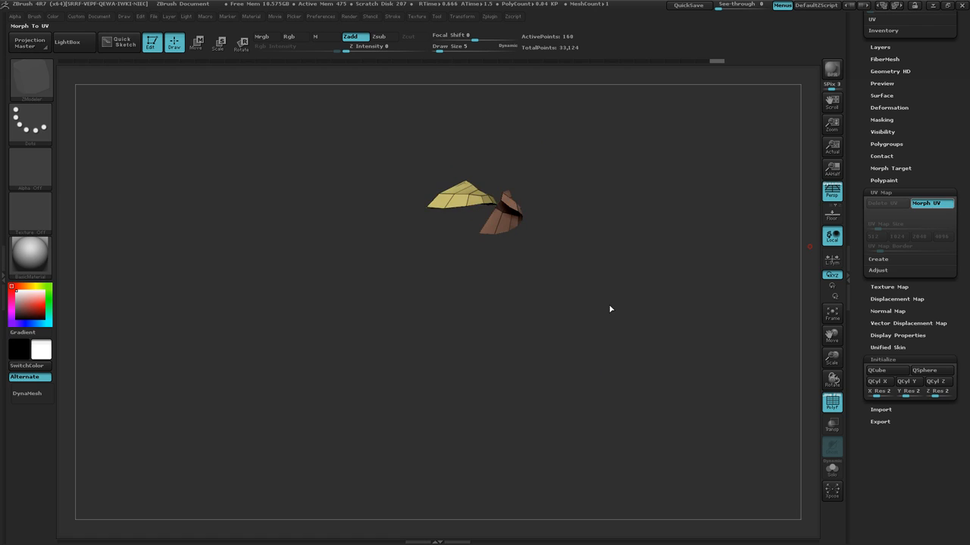
Step: Insert two supporting edge loops around the shoulder pad's rim, one near each edge of its thickness
right_click_drag(524, 328, 699, 320, "ctrl")
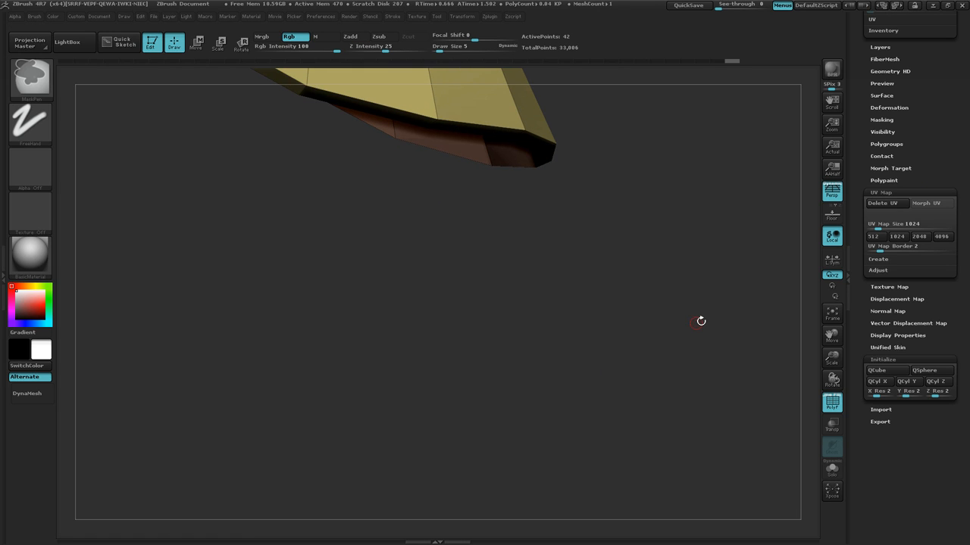
left_click_drag(428, 319, 406, 307)
mouse_move(406, 307)
right_mouse_down("ctrl")
mouse_move(455, 308)
mouse_move(387, 310)
mouse_move(440, 326)
right_mouse_up("ctrl")
left_click(563, 421)
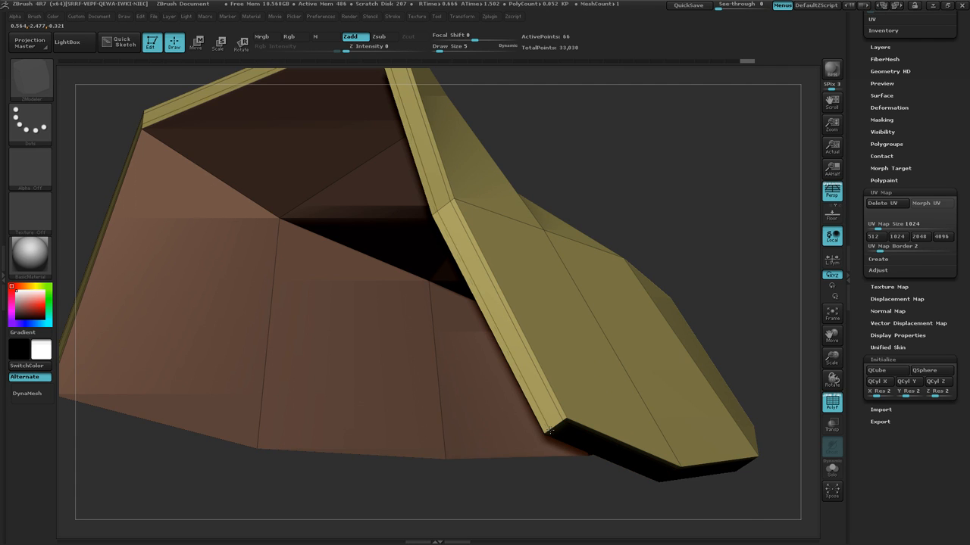
left_click(547, 433)
right_click_drag(533, 472, 447, 428)
key("f")
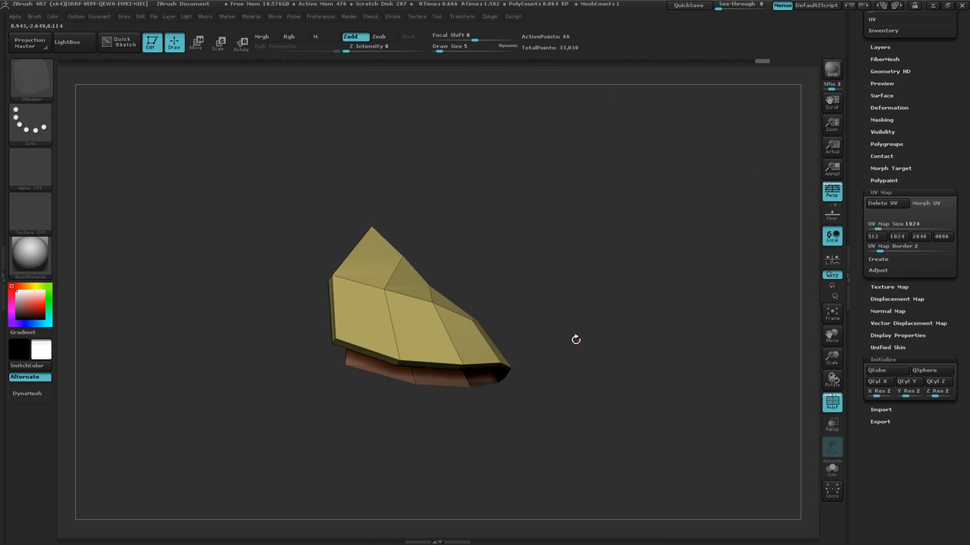
Step: Subdivide the shoulder pad three times and hide the polyframe to show the smooth surface
key("ctrl")
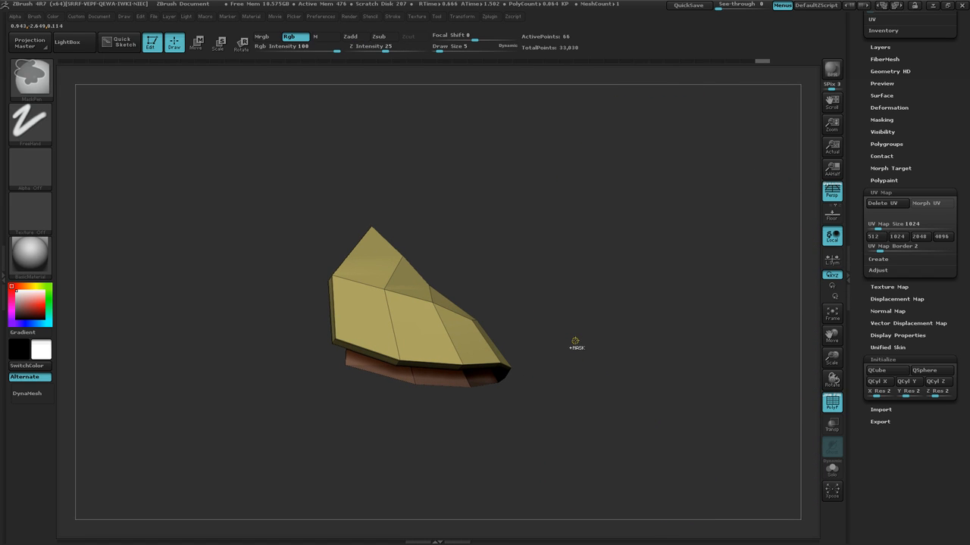
key("ctrl+d")
key("ctrl+d")
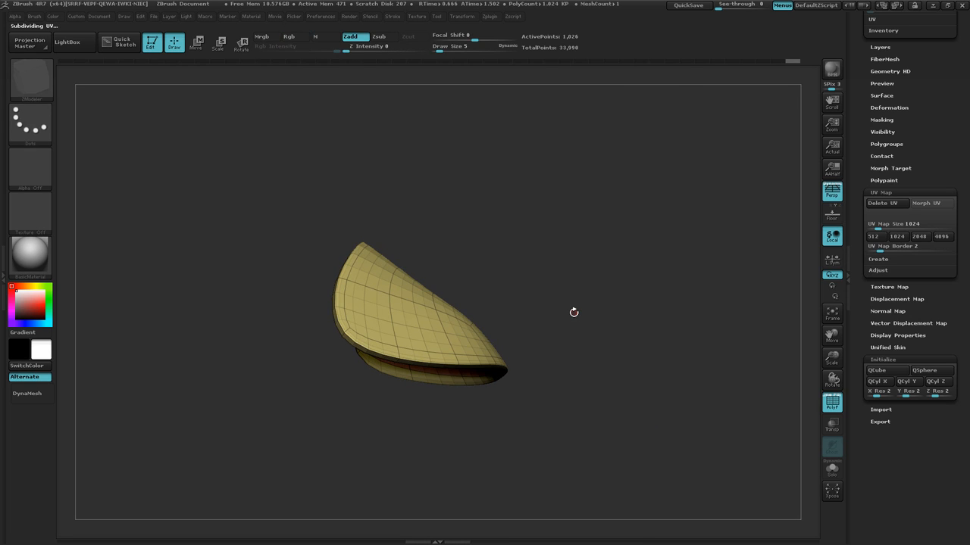
key("ctrl+d")
right_click(578, 313)
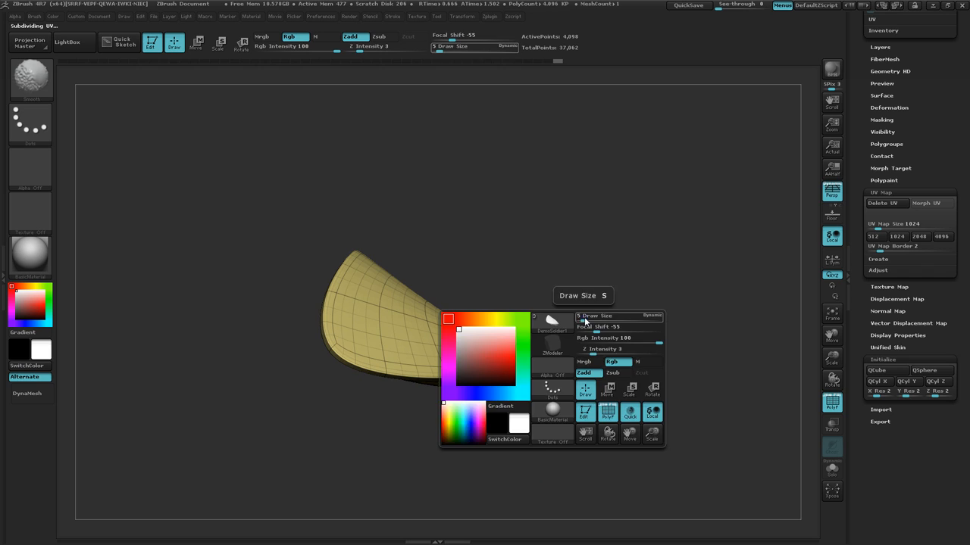
key("shift+f")
left_click_drag(565, 340, 603, 356)
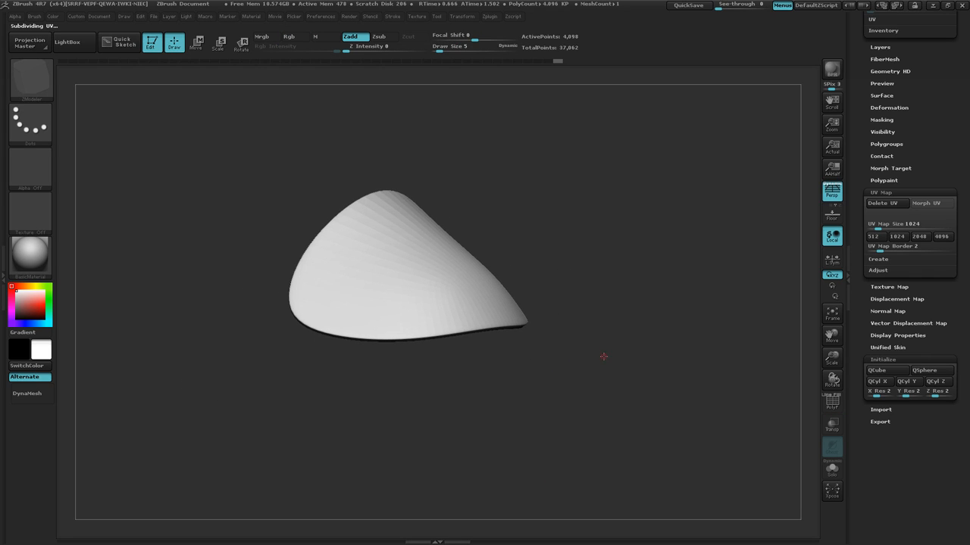
Step: Preview the subdivided shoulder pad's UV islands with Morph UV and return to the 3D shape
left_click(942, 207)
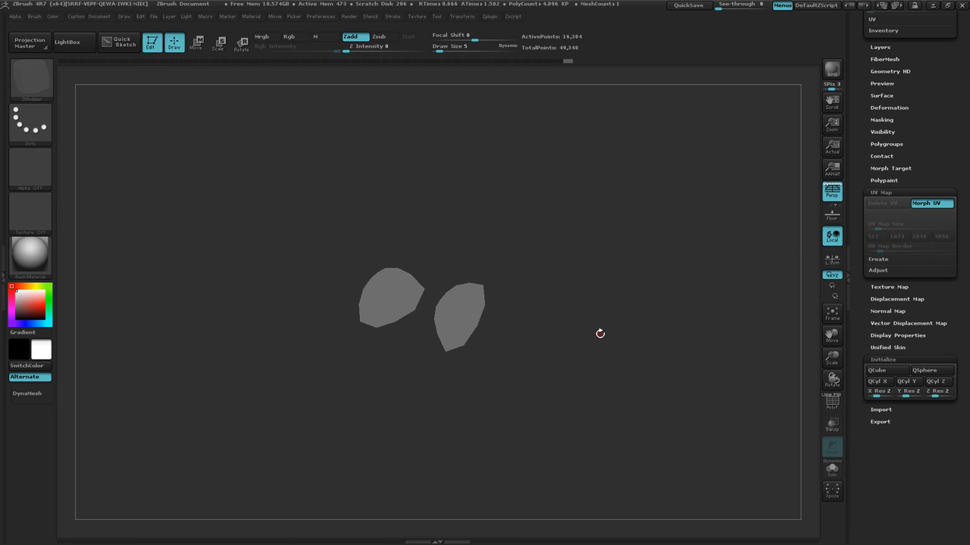
key("f")
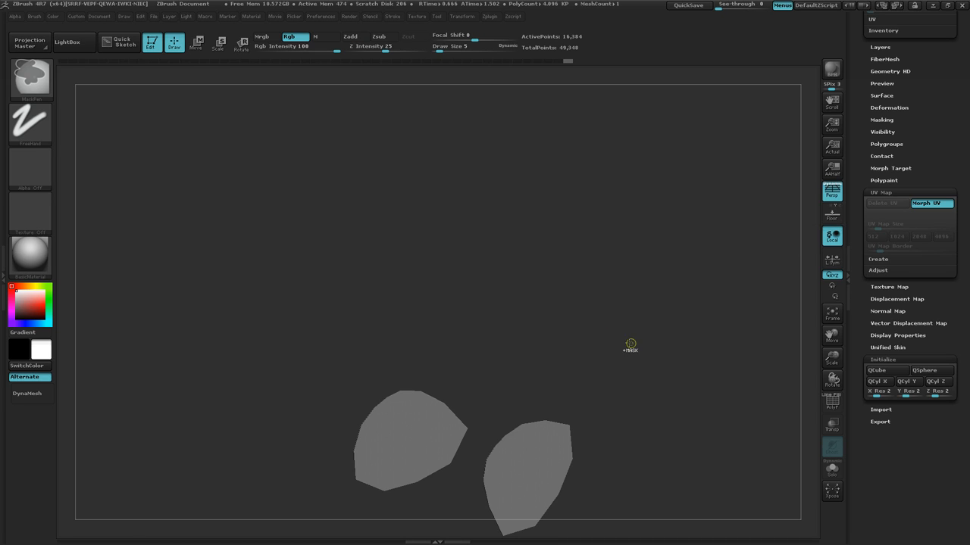
right_click_drag(630, 345, 489, 323, "ctrl")
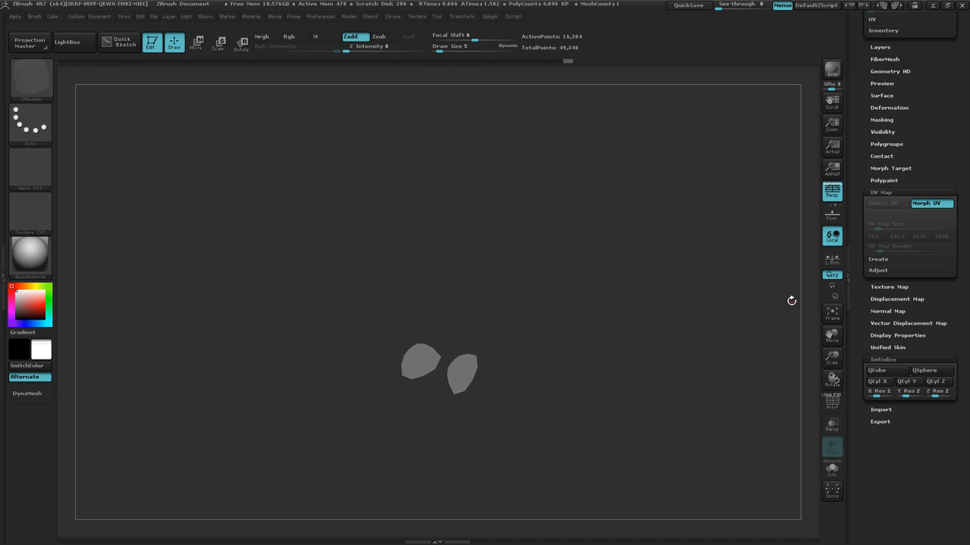
left_click(933, 205)
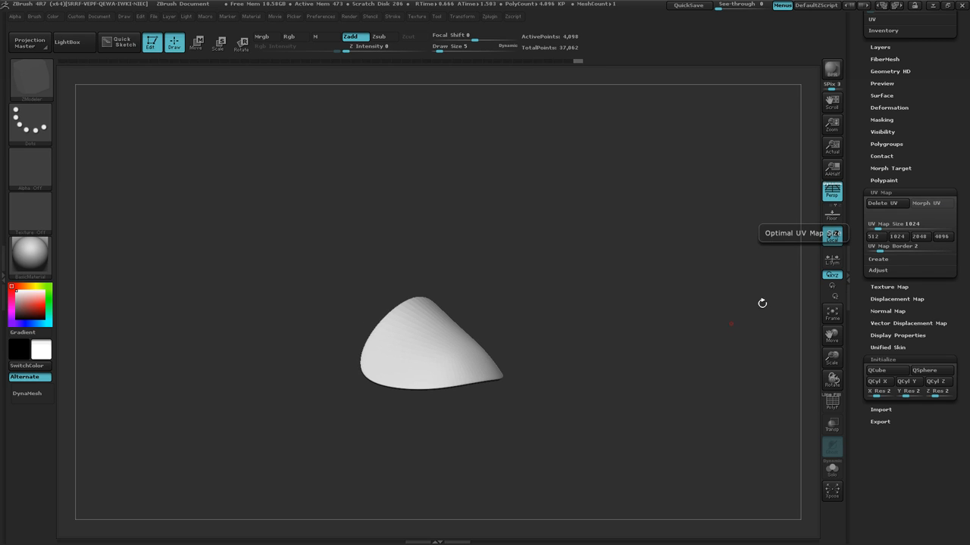
Step: Show the polyframe and examine the subdivided shoulder pad's outer surface, inner surface and rim up close
key("shift+f")
right_click_drag(381, 452, 637, 390, "ctrl")
left_click_drag(637, 390, 445, 371)
right_click_drag(445, 371, 429, 429)
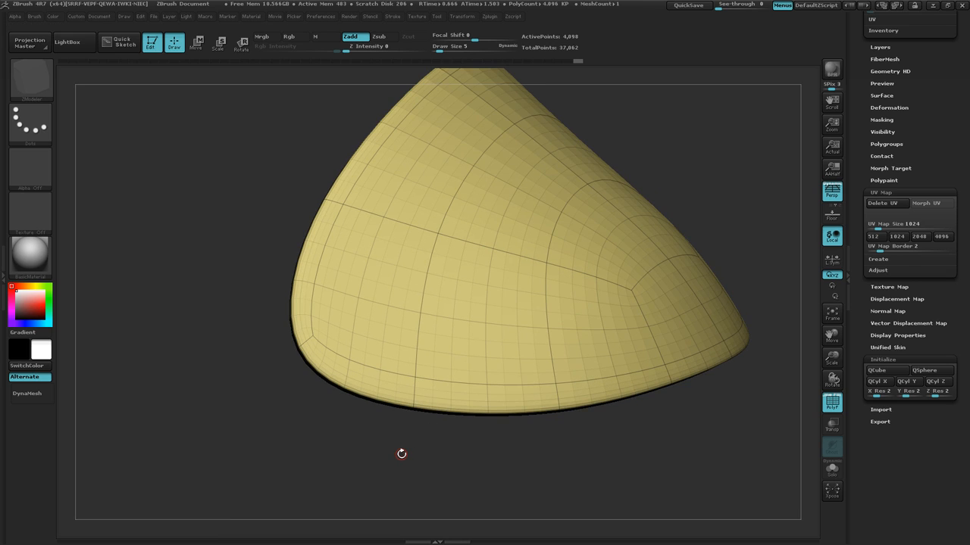
right_click_drag(310, 295, 328, 363)
right_click_drag(396, 331, 401, 303)
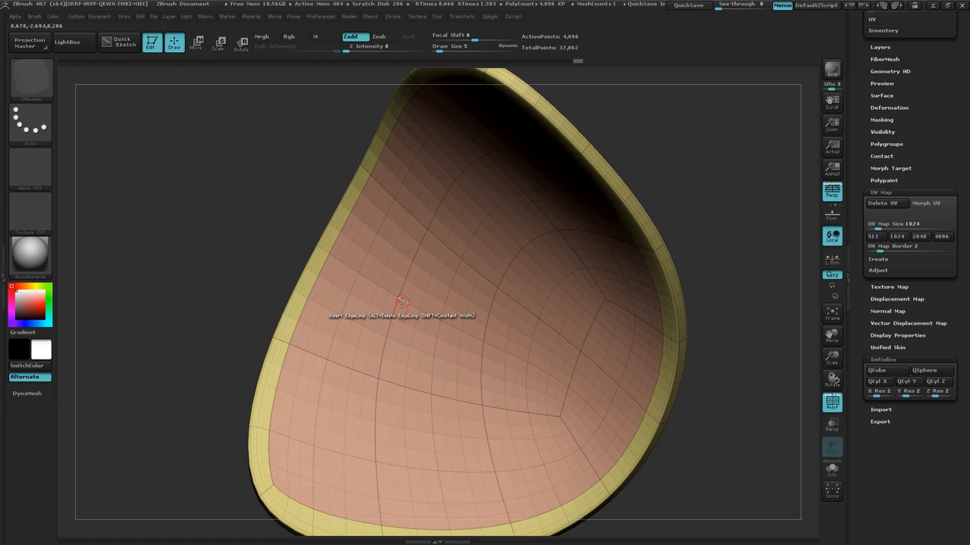
mouse_move(396, 281)
right_mouse_down()
mouse_move(409, 340)
mouse_move(493, 262)
right_mouse_up()
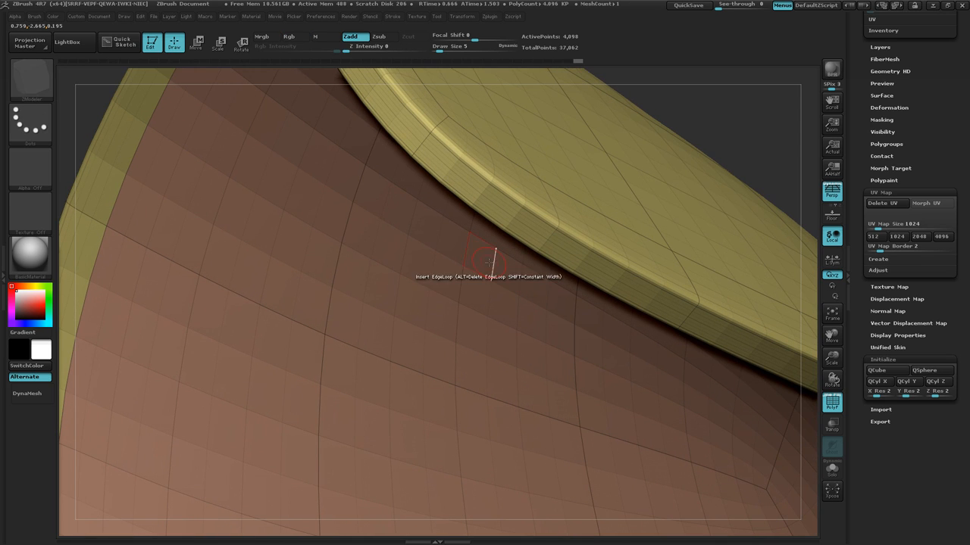
Step: Undo the subdivisions to go back to the low-poly shoulder pad with its rim edge loops
key("ctrl+z")
key("ctrl+z")
key("ctrl+z")
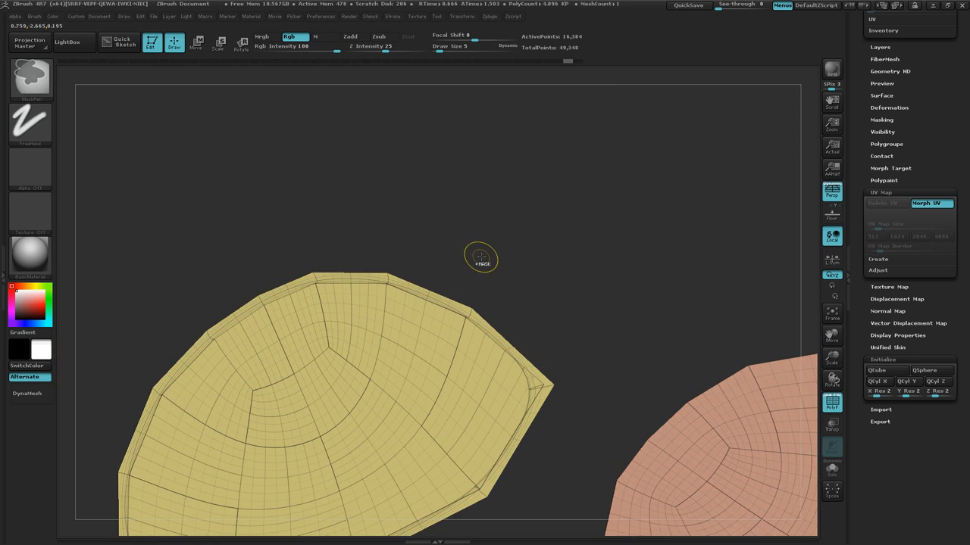
key("ctrl+z")
key("ctrl+z")
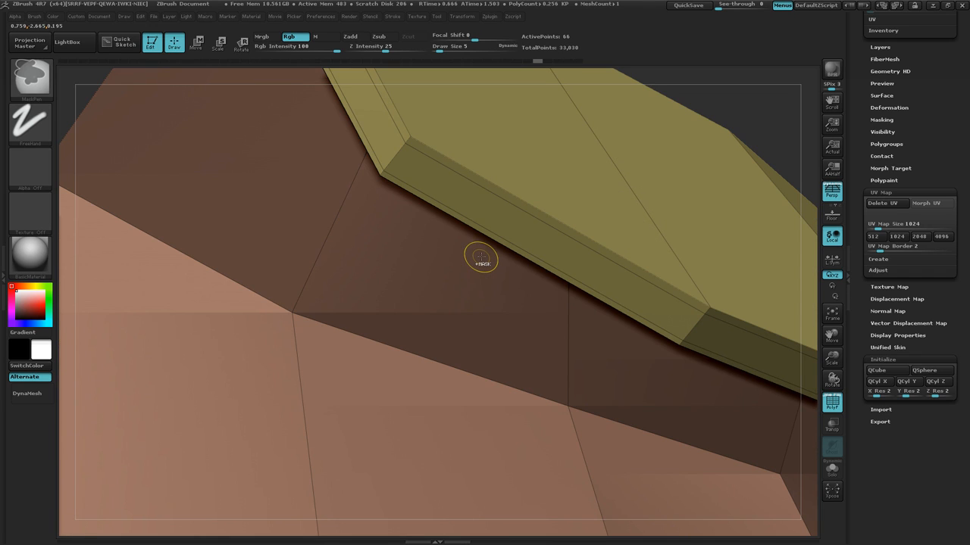
Step: Undo the last rim edge loop on the low-poly shoulder pad and subdivide the mesh twice
key("ctrl+z")
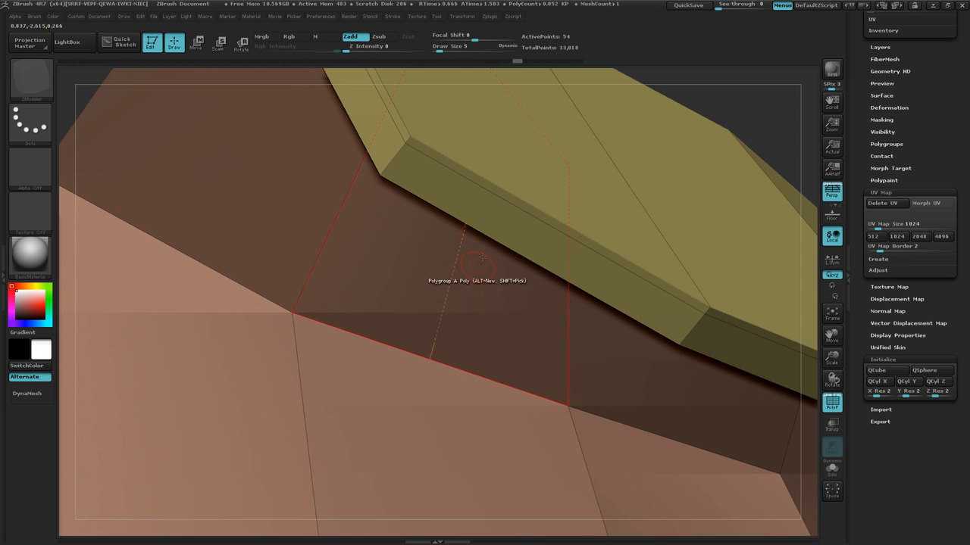
mouse_move(437, 309)
right_mouse_down()
mouse_move(471, 265)
mouse_move(437, 312)
right_mouse_up()
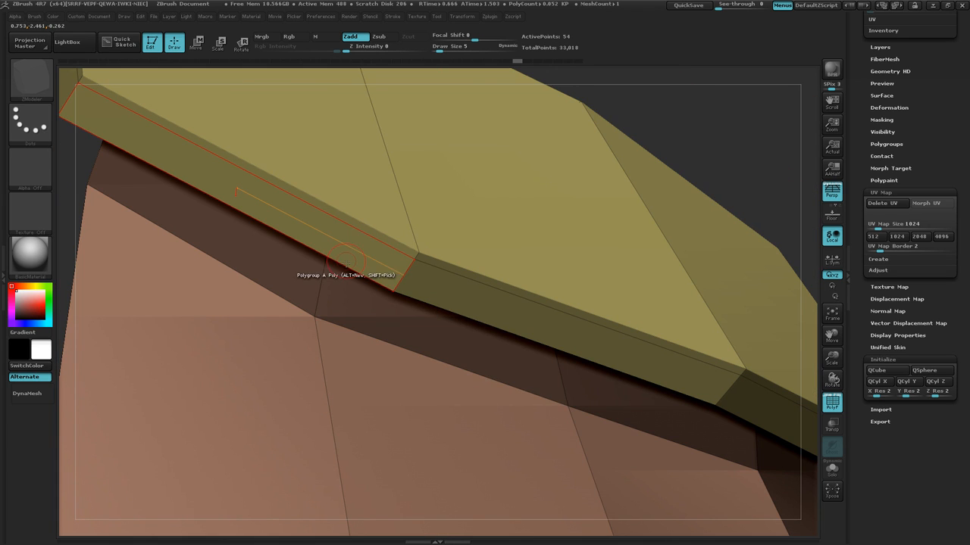
mouse_move(353, 304)
right_mouse_down()
mouse_move(373, 279)
mouse_move(359, 309)
right_mouse_up()
key("ctrl+d")
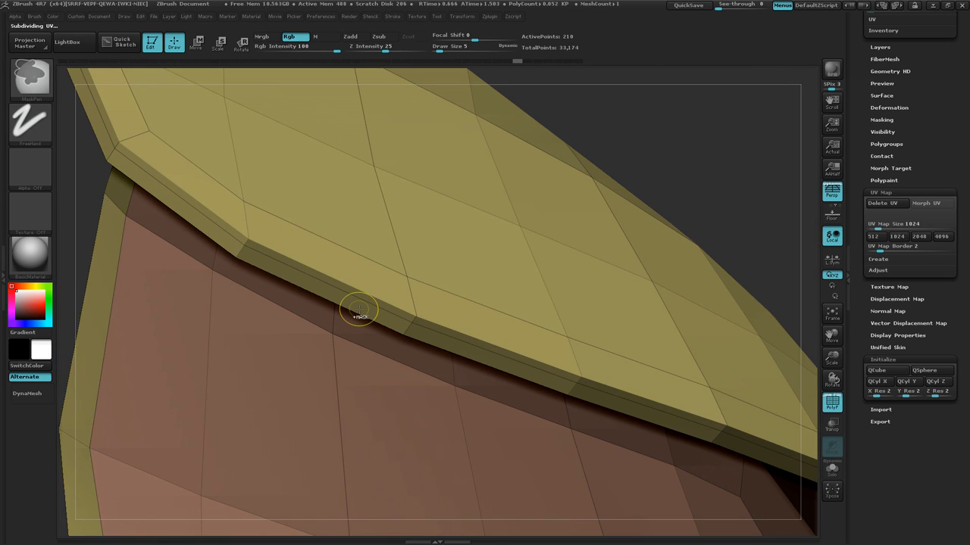
key("ctrl+d")
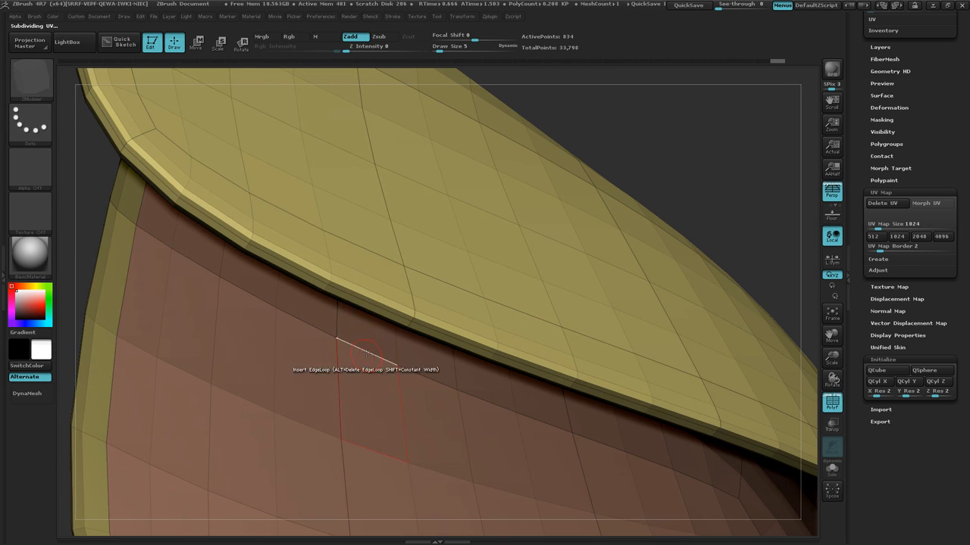
Step: Try to unwrap the subdivided shoulder pad with UV Master using Symmetry and Polygroups
mouse_move(356, 382)
right_mouse_down()
mouse_move(376, 328)
mouse_move(459, 394)
right_mouse_up()
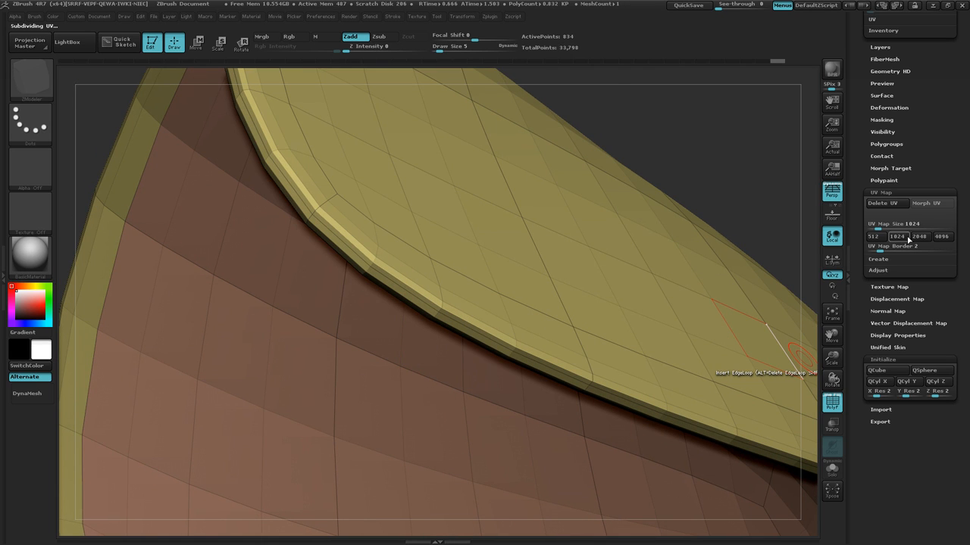
left_click(489, 16)
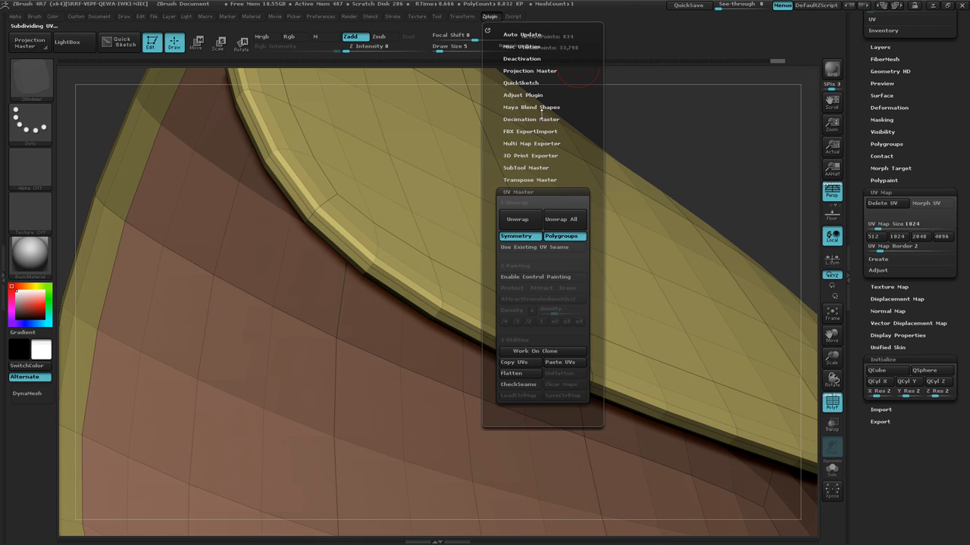
left_click(517, 219)
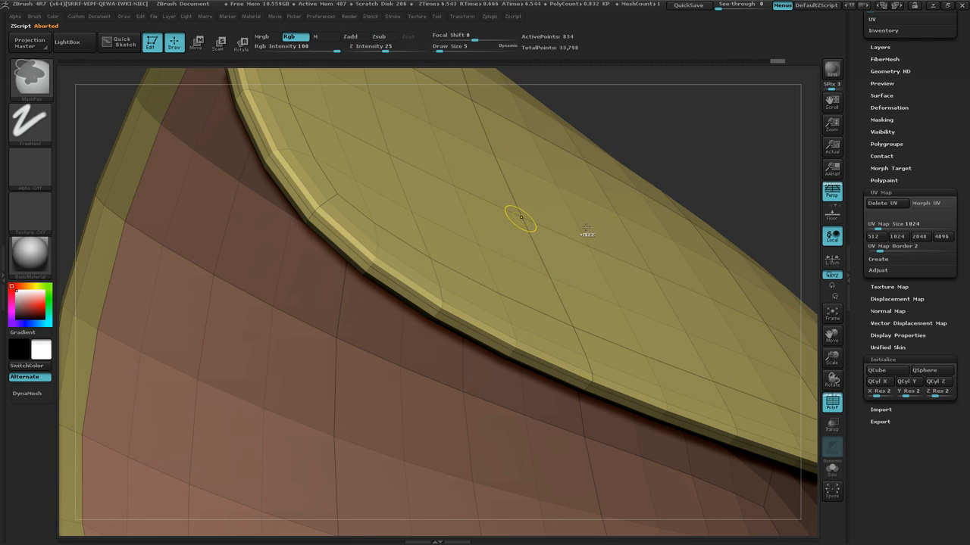
Step: Unwrap the shoulder pad with UV Master at its lowest subdivision level, then go back up to the highest level
key("shift+d")
key("shift+d")
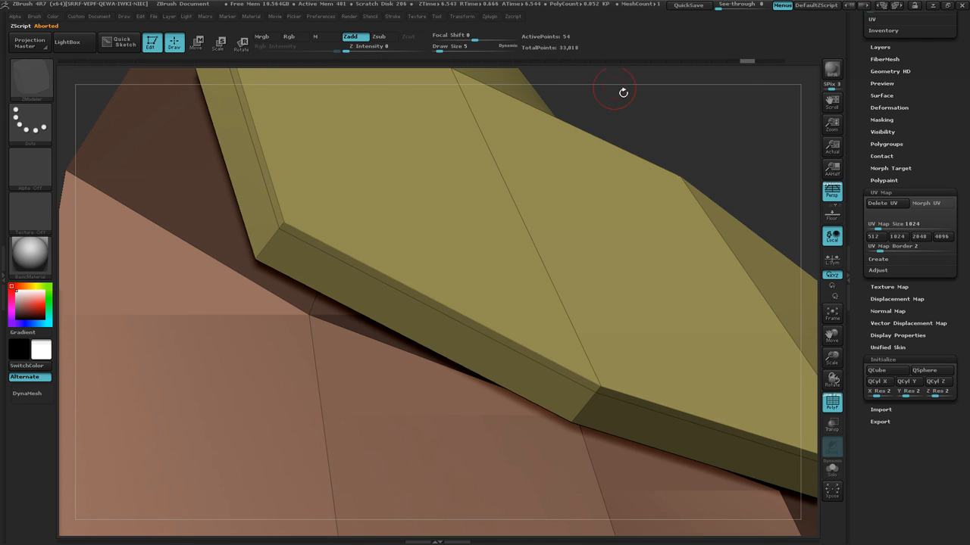
left_click(489, 16)
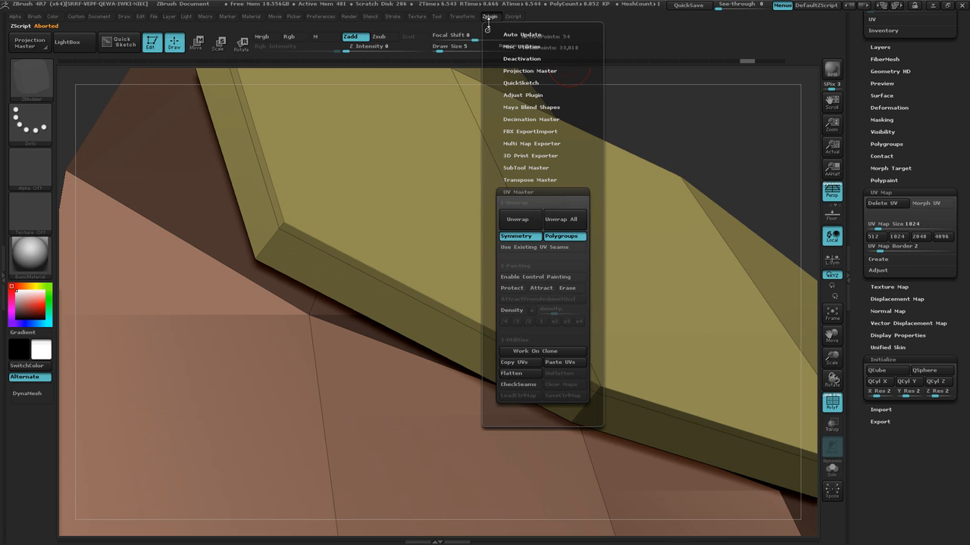
left_click(518, 217)
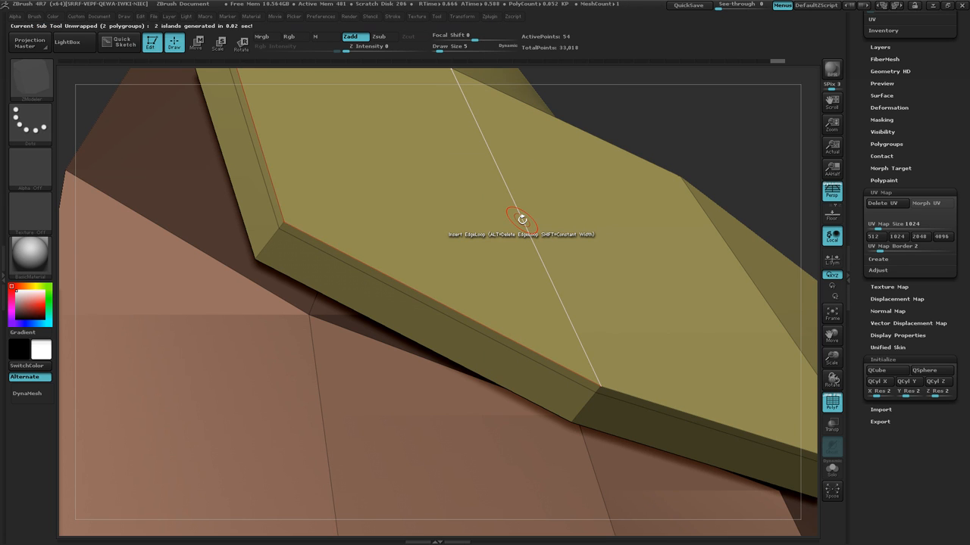
key("d")
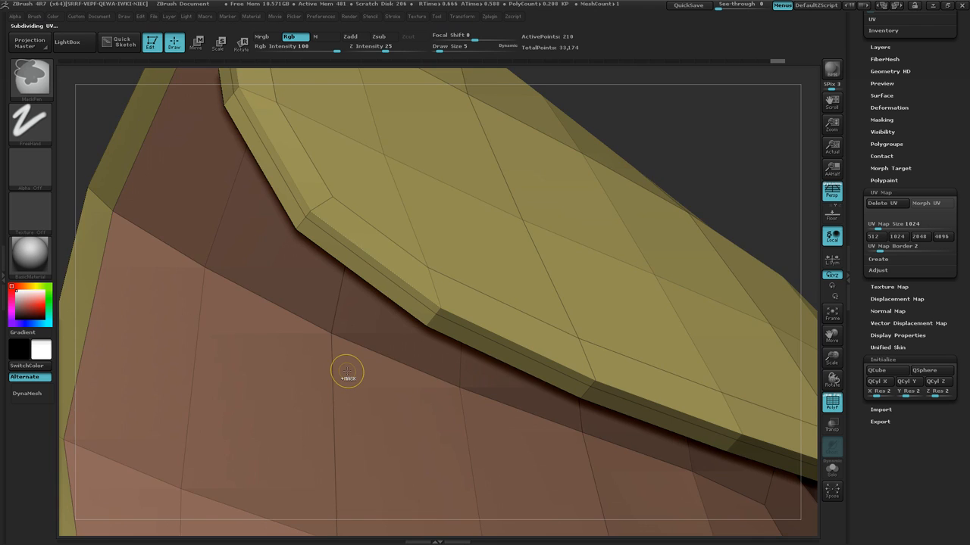
key("d")
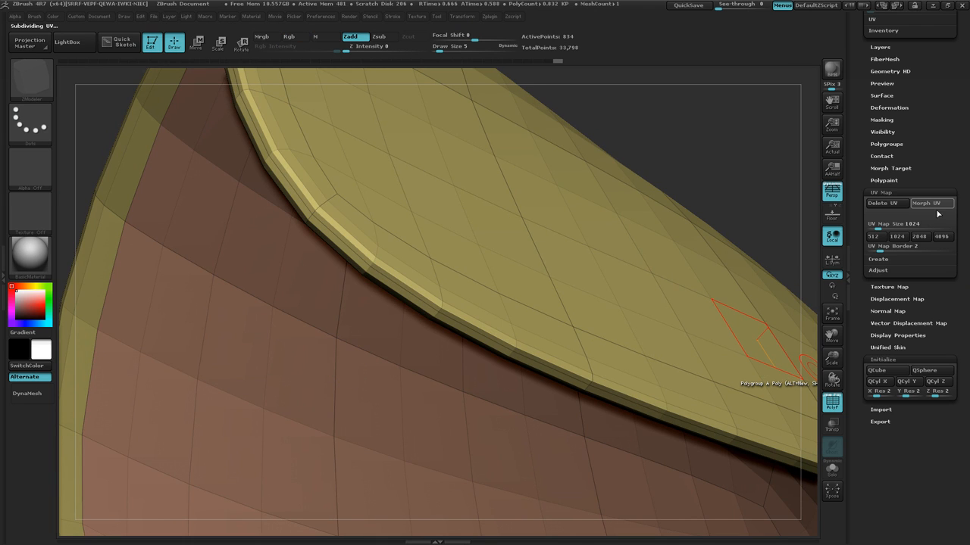
Step: Preview the new UV islands with Morph UV, return to the 3D shape and examine the pad's outer surface
left_click(934, 205)
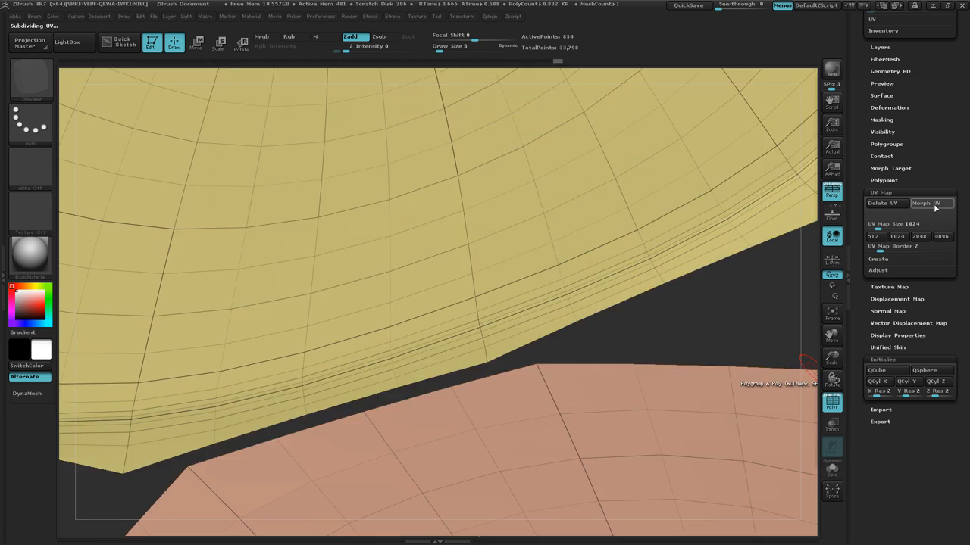
right_click_drag(557, 464, 327, 409, "ctrl")
mouse_move(526, 419)
right_mouse_down("alt")
mouse_move(480, 250)
mouse_move(516, 265)
mouse_move(471, 295)
right_mouse_up("alt")
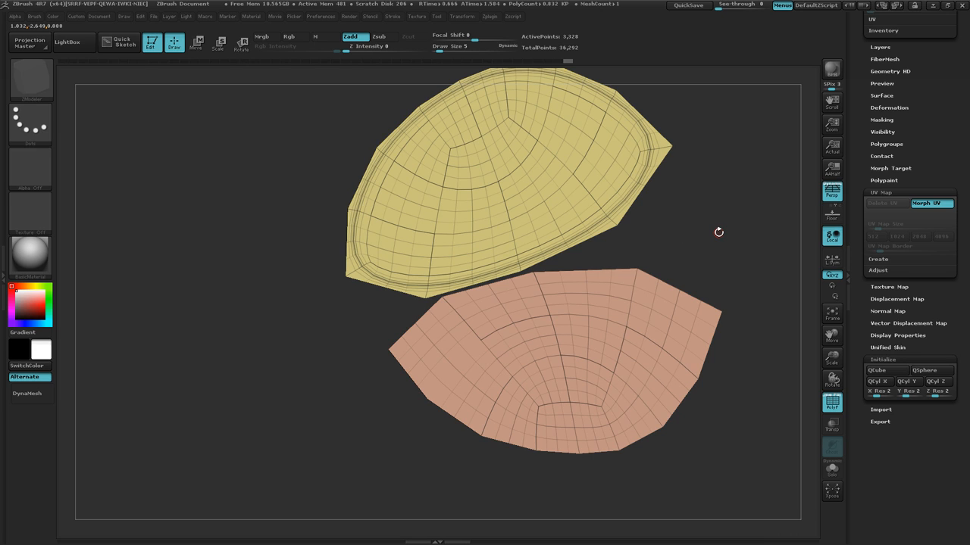
left_click(931, 203)
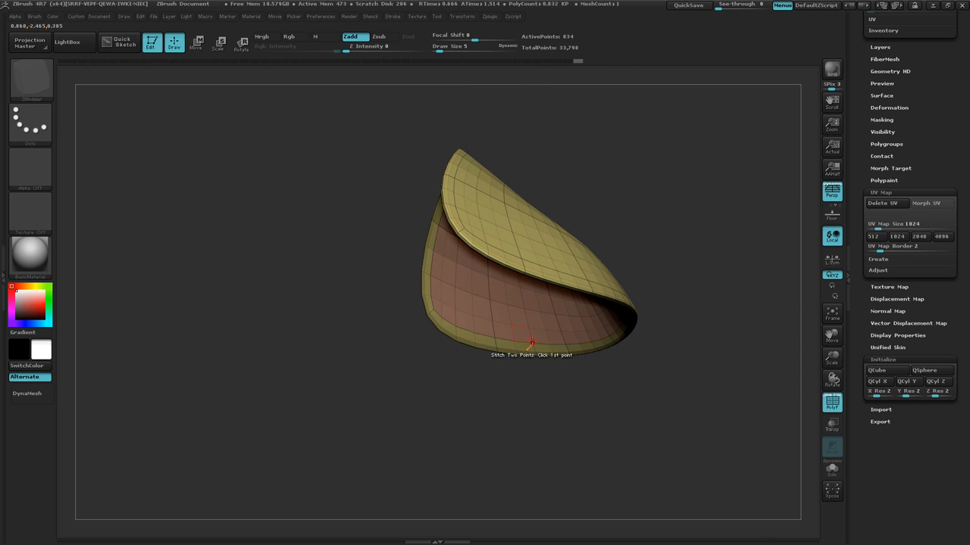
right_click_drag(497, 348, 599, 353, "ctrl")
right_click_drag(561, 297, 558, 325)
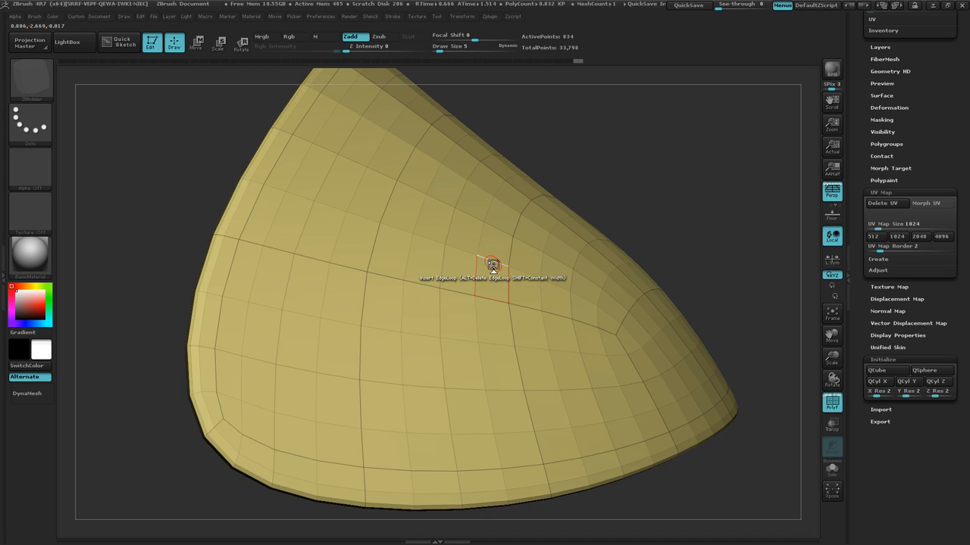
right_click_drag(509, 301, 433, 312, "ctrl")
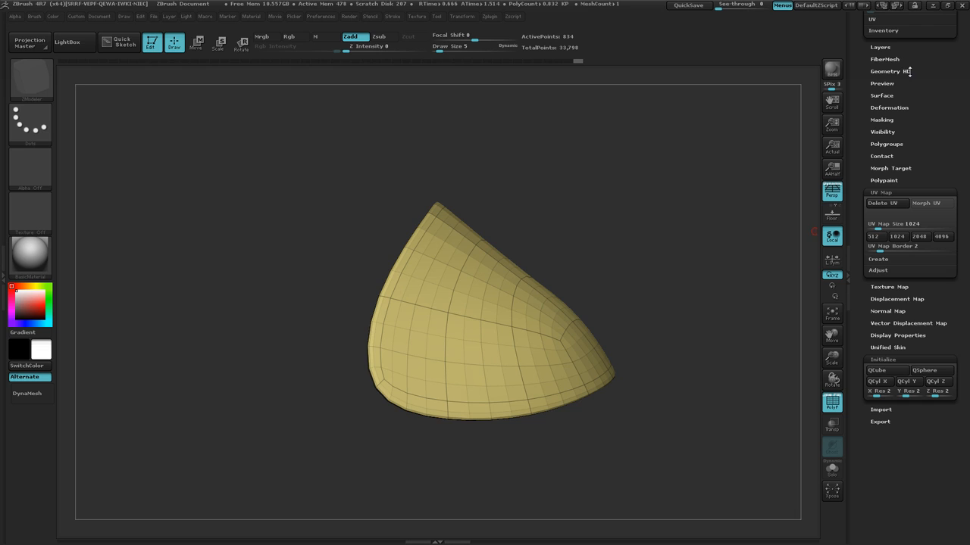
Step: Subdivide the shoulder pad three more times and hide the polyframe to get a smooth, dense surface
left_click(923, 97)
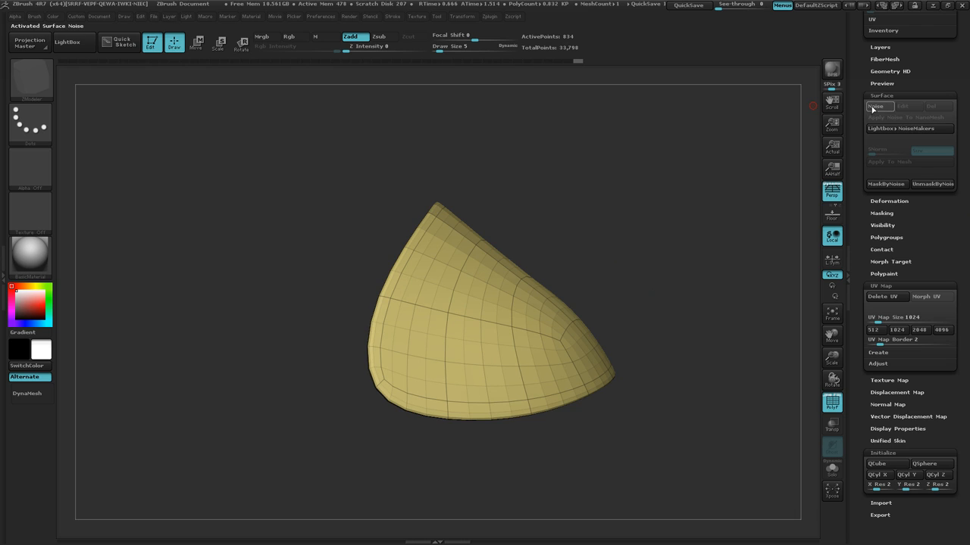
key("ctrl")
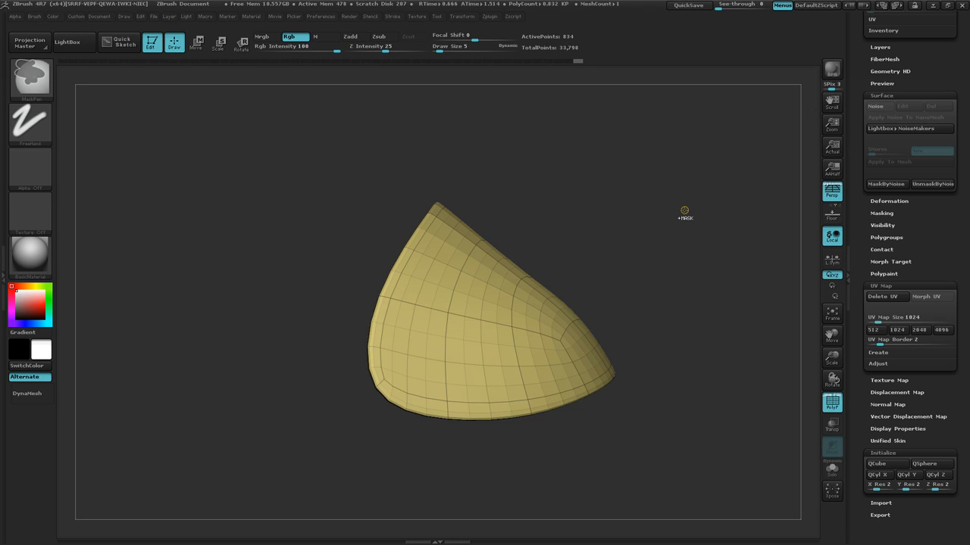
key("ctrl+d")
key("ctrl+d")
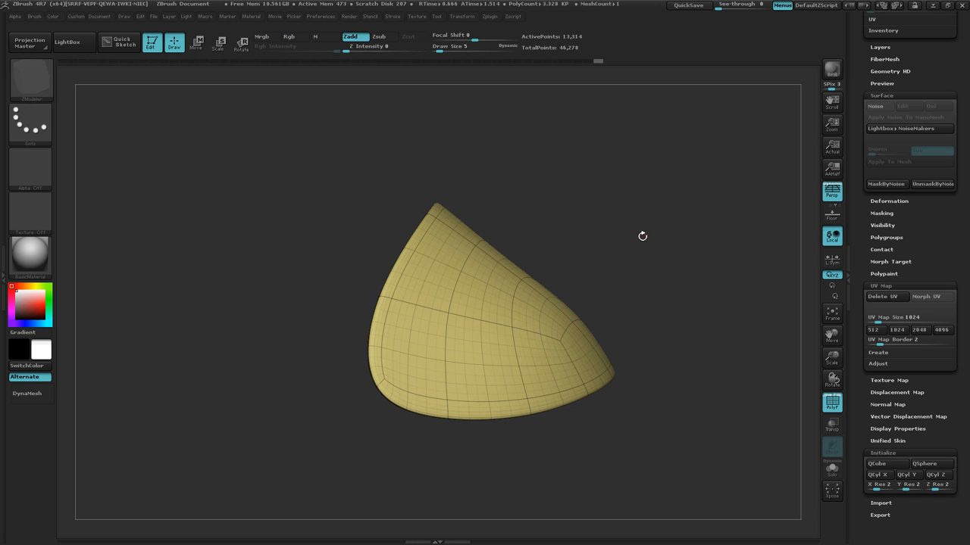
left_click_drag(642, 236, 640, 244)
key("ctrl")
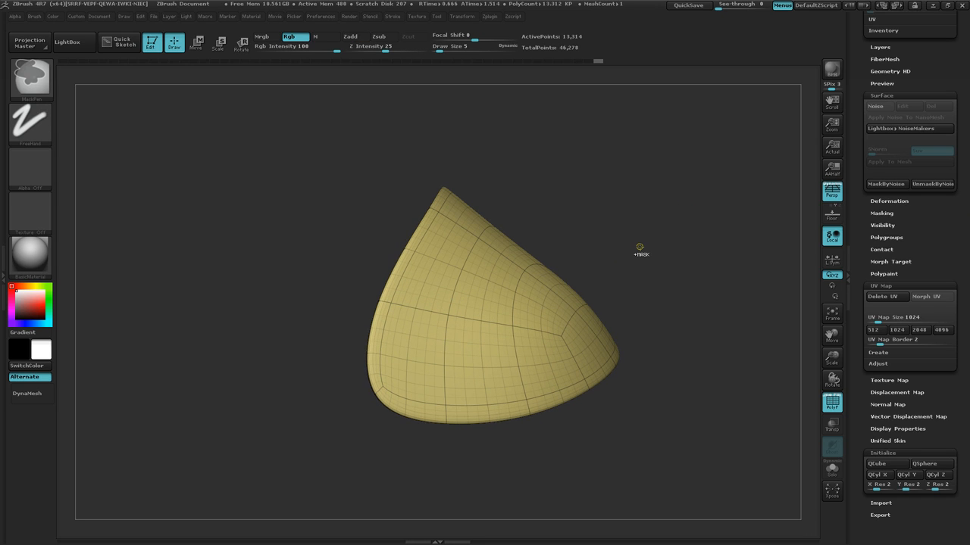
key("ctrl+d")
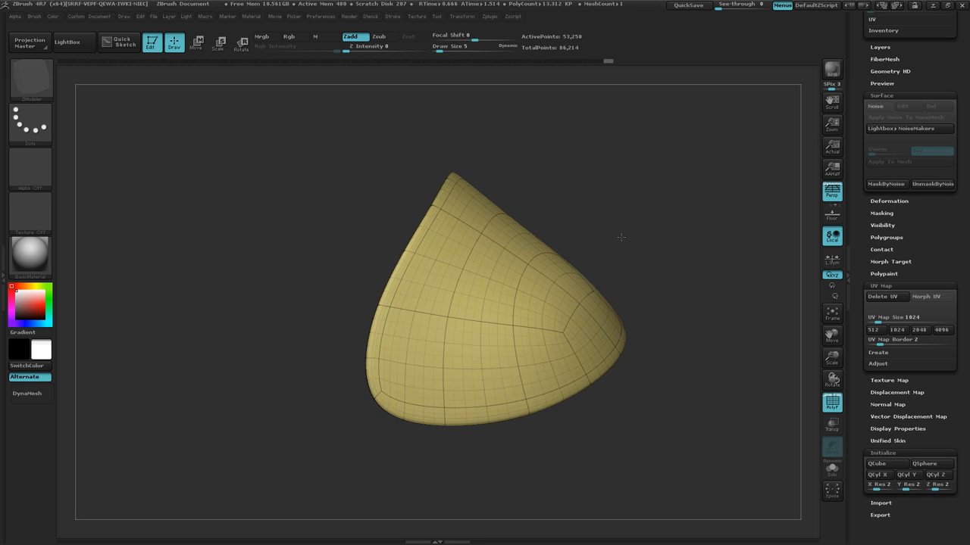
right_click_drag(621, 237, 649, 232, "ctrl")
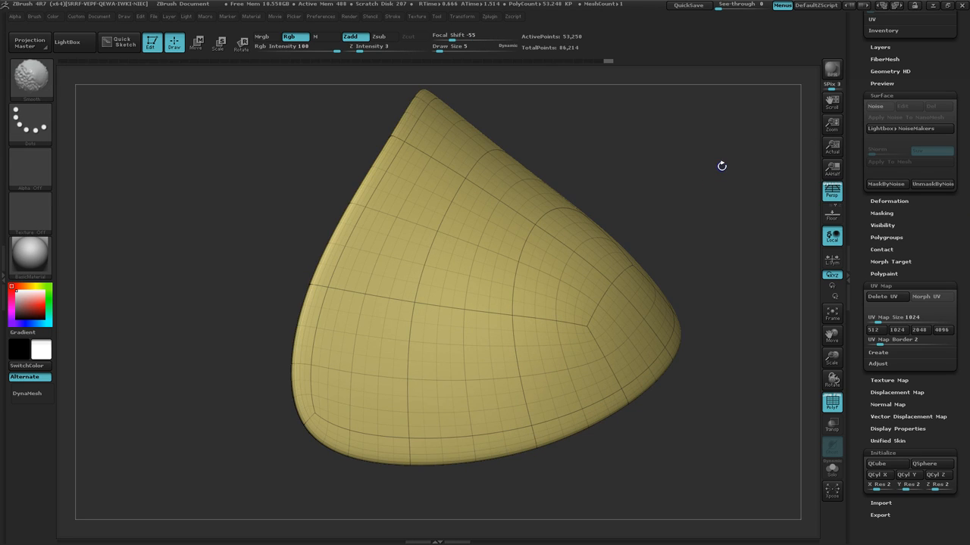
key("shift+f")
Step: Start a surface noise on the shoulder pad, set it to UV mode and frame the pad large in the NoiseMaker preview
left_click(875, 106)
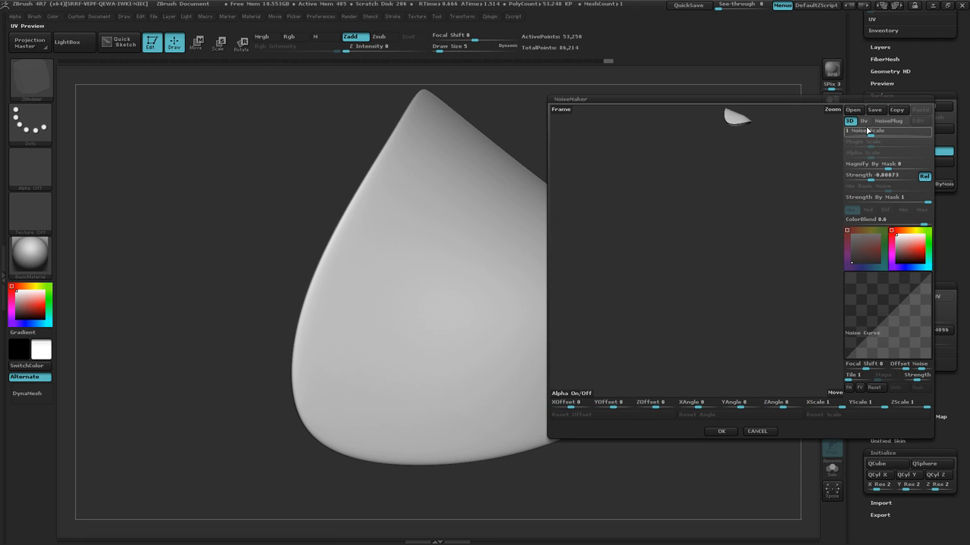
left_click(865, 122)
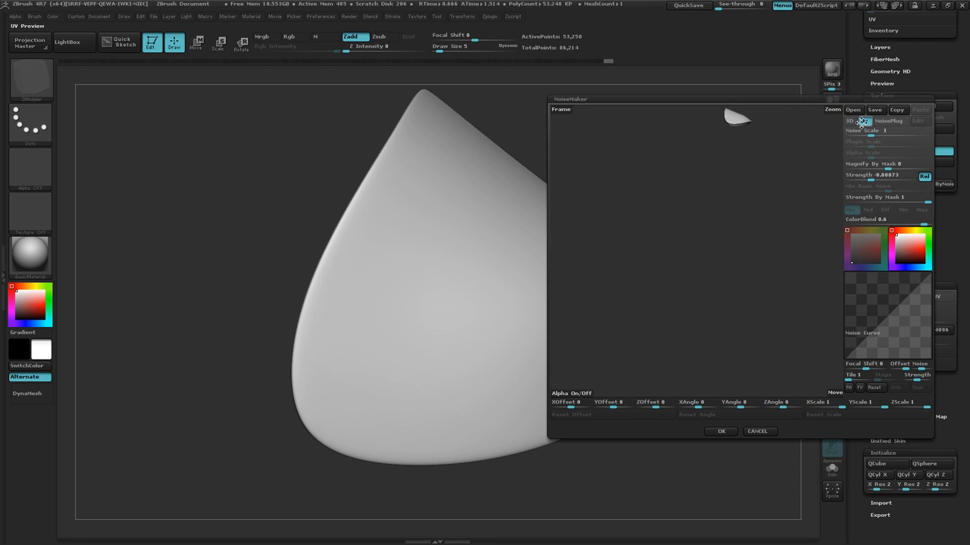
mouse_move(749, 253)
right_mouse_down("ctrl")
mouse_move(789, 244)
mouse_move(814, 385)
mouse_move(834, 415)
right_mouse_up("ctrl")
right_click_drag(722, 272, 796, 350, "ctrl")
right_click_drag(702, 212, 779, 343, "alt")
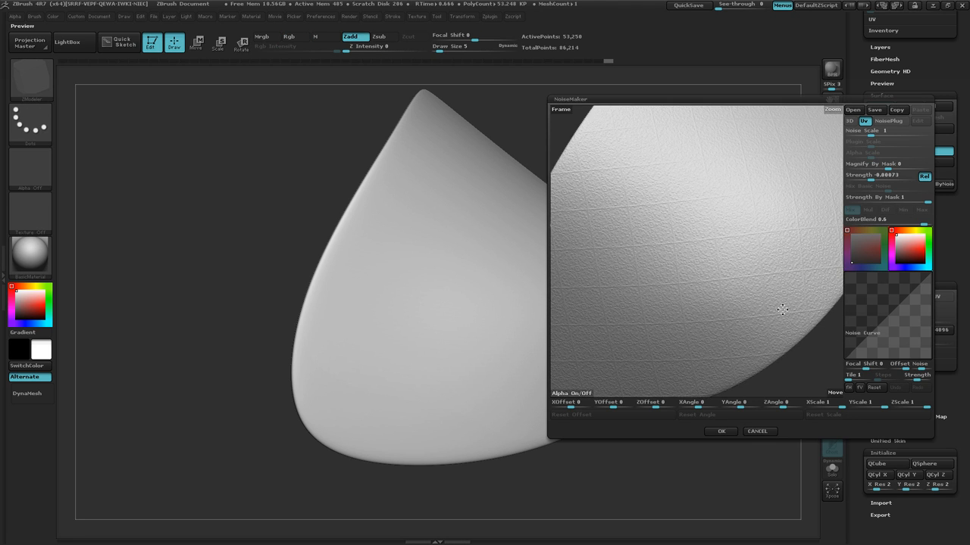
mouse_move(781, 307)
right_mouse_down("ctrl")
mouse_move(762, 309)
mouse_move(751, 296)
mouse_move(760, 310)
right_mouse_up("ctrl")
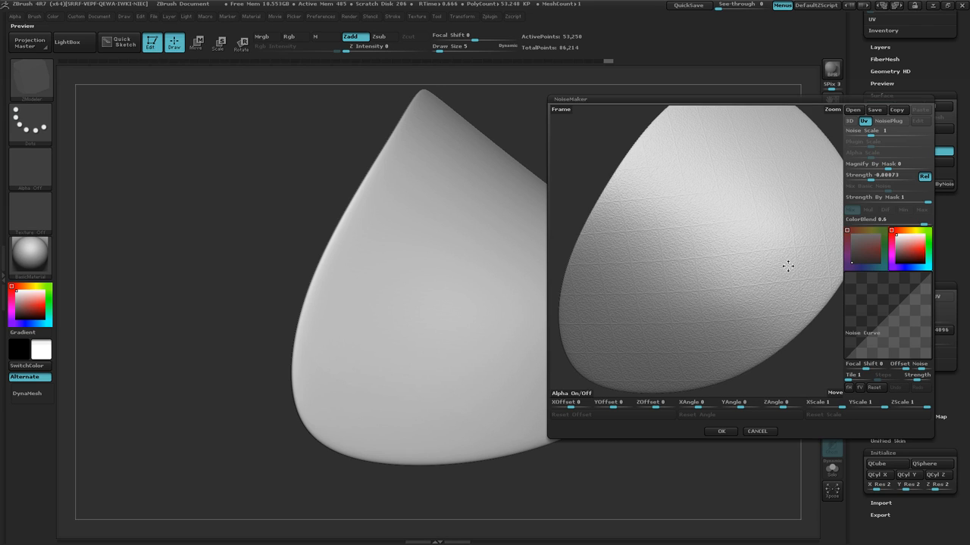
Step: Add the HexTile pattern from NoisePlug to the surface noise with its default tile settings
left_click(882, 123)
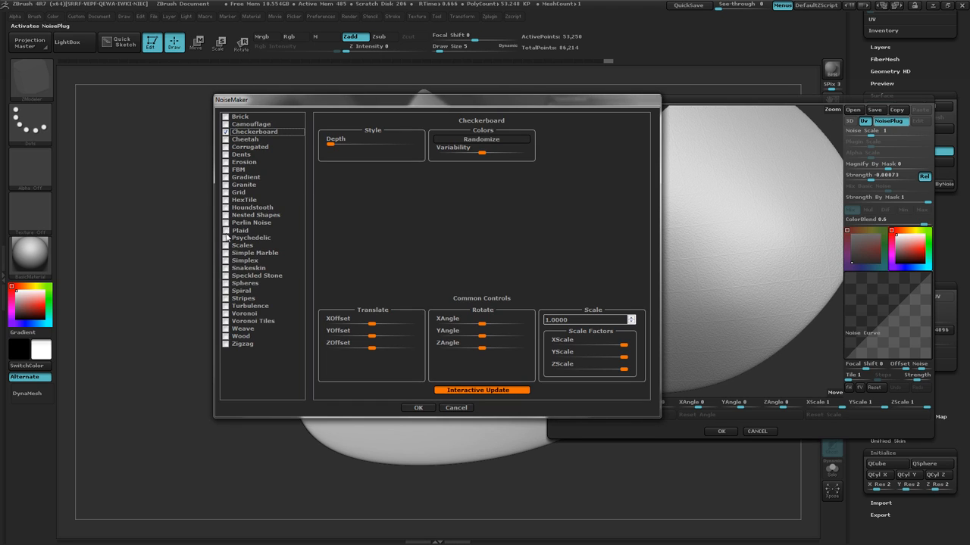
left_click(225, 200)
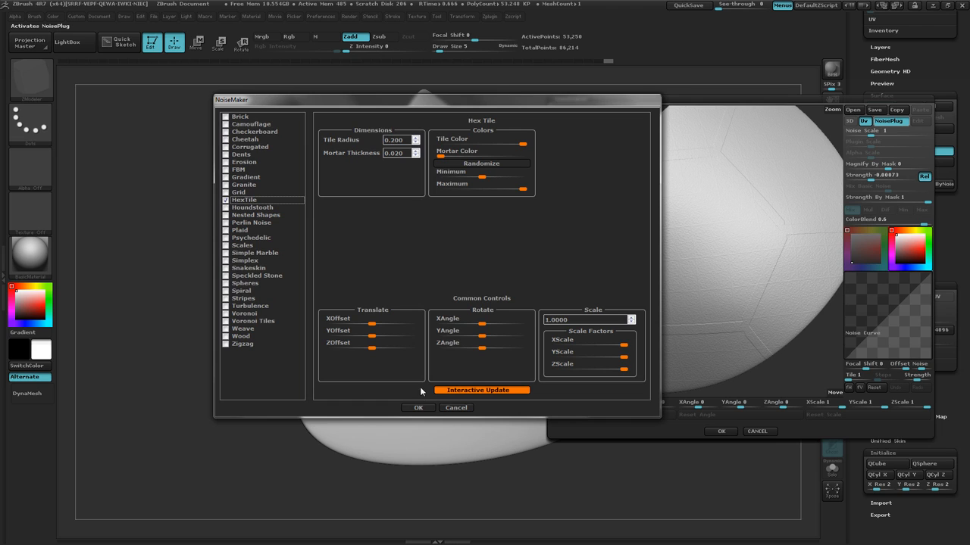
left_click(419, 407)
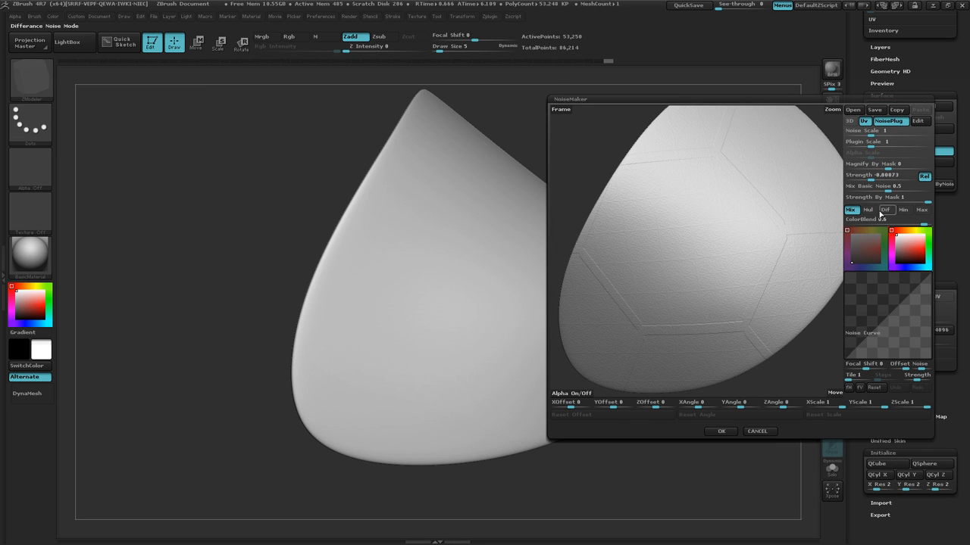
Step: Set the hex noise's Mix Basic Noise to 0, Noise Scale to 4.39171, Plugin Scale to 0.18665 and Strength to 0.02866
left_click_drag(885, 193, 839, 191)
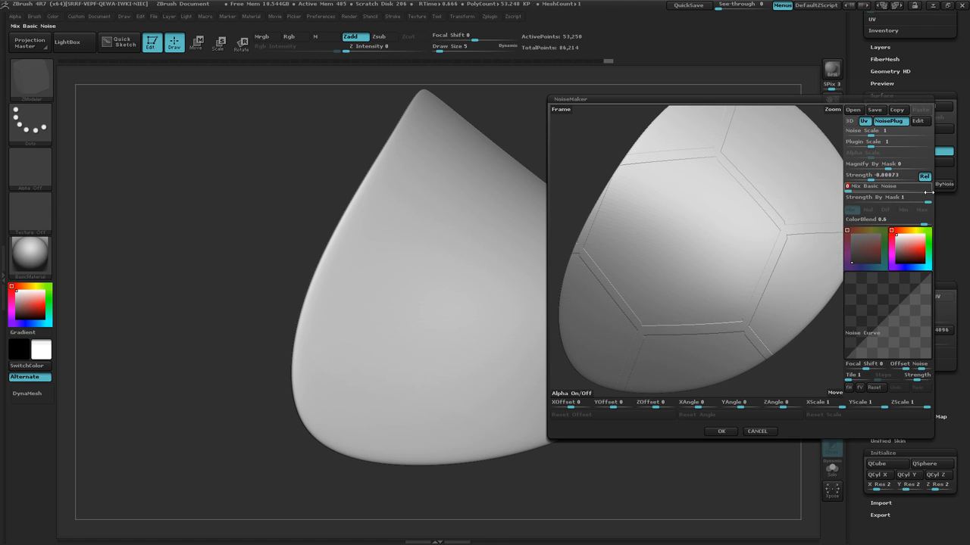
mouse_move(870, 134)
left_mouse_down()
mouse_move(879, 134)
mouse_move(861, 145)
left_mouse_up()
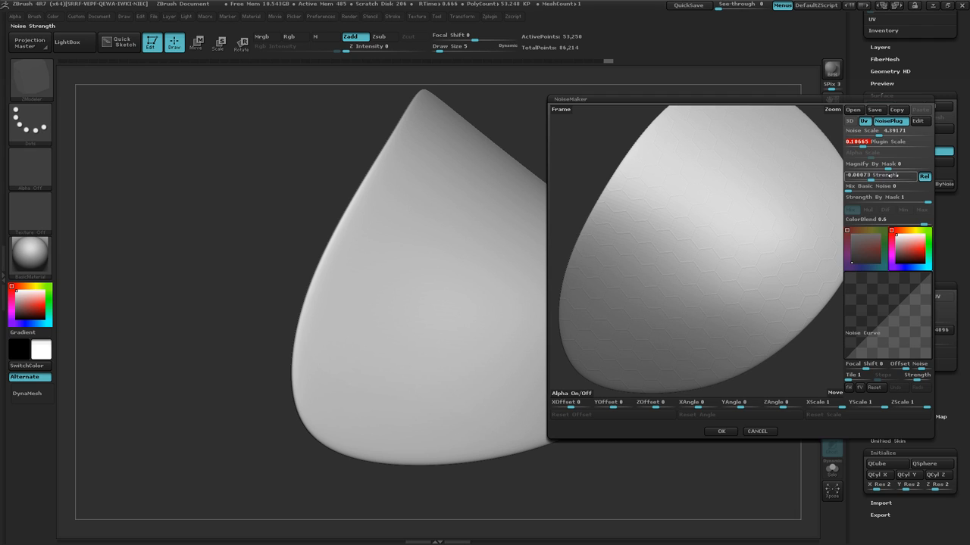
left_click_drag(871, 179, 906, 177)
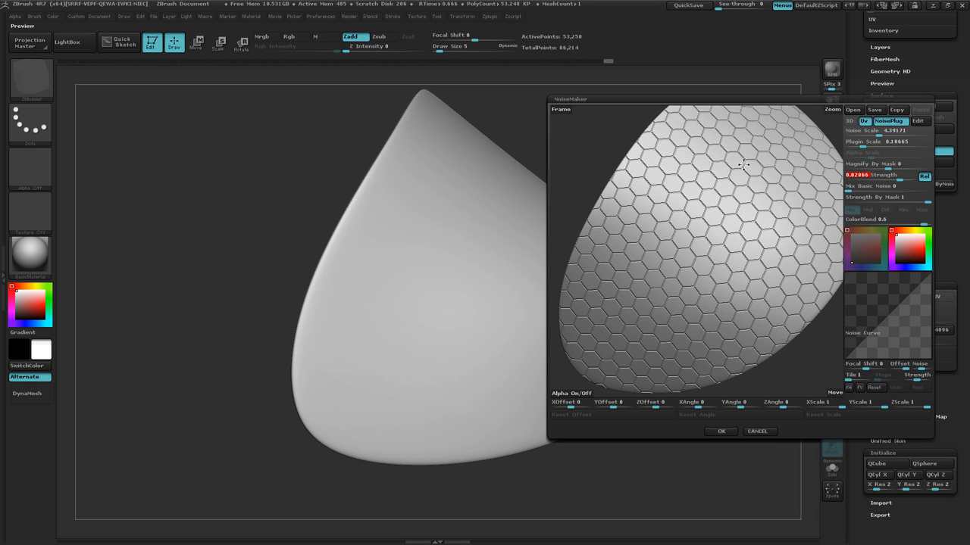
Step: Compare the hex pattern's flow over the pad in 3D and UV modes, ending in UV mode
mouse_move(719, 270)
left_mouse_down()
mouse_move(734, 286)
mouse_move(721, 258)
left_mouse_up()
left_click(849, 121)
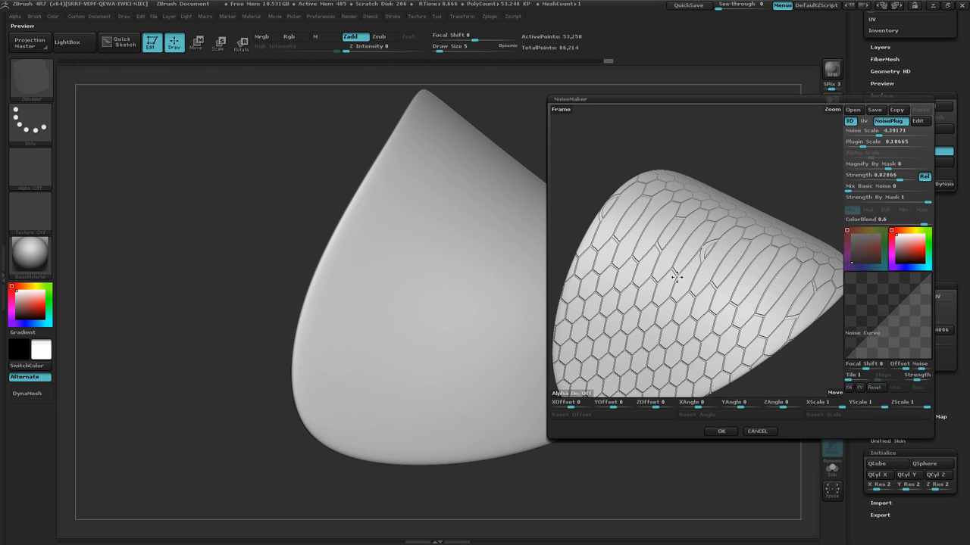
left_click_drag(698, 298, 694, 268)
left_click(863, 123)
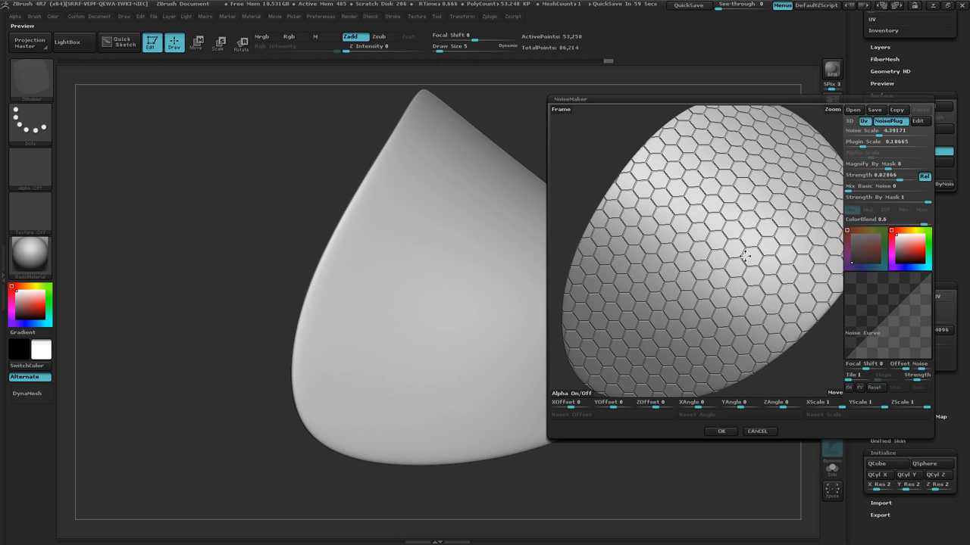
Step: Inspect the hex pattern in the NoiseMaker preview and discard the surface noise without applying it to the shoulder pad
left_click_drag(744, 257, 715, 264)
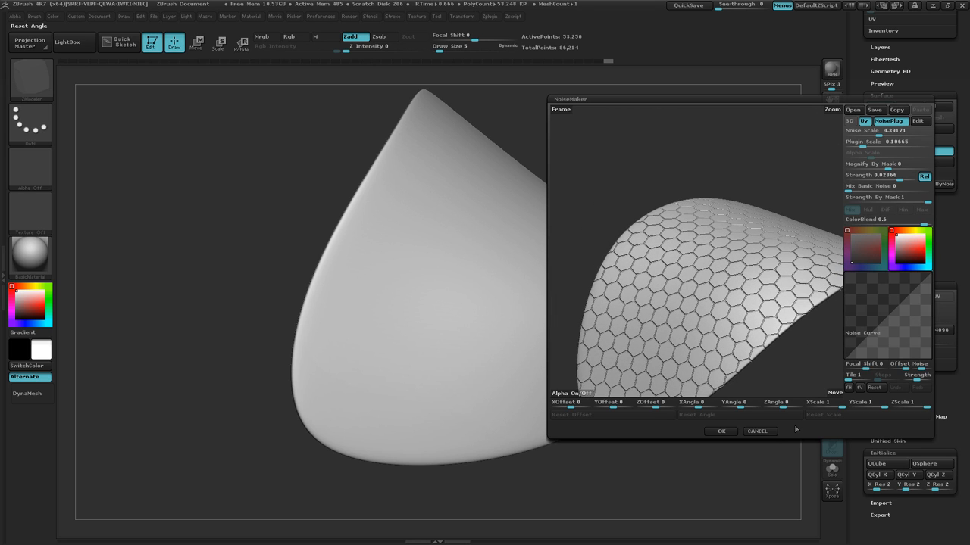
left_click(757, 432)
left_click_drag(734, 389, 720, 401)
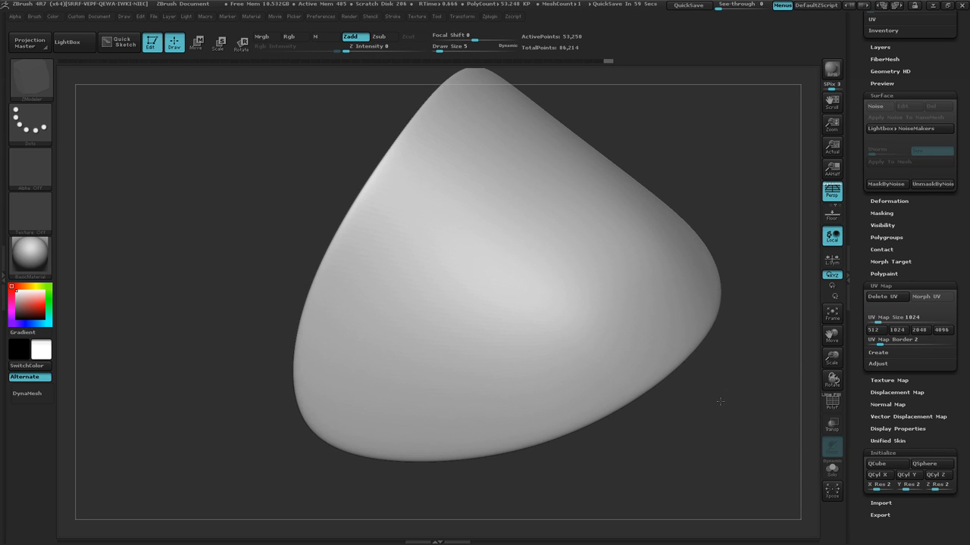
right_click_drag(735, 401, 672, 400, "ctrl")
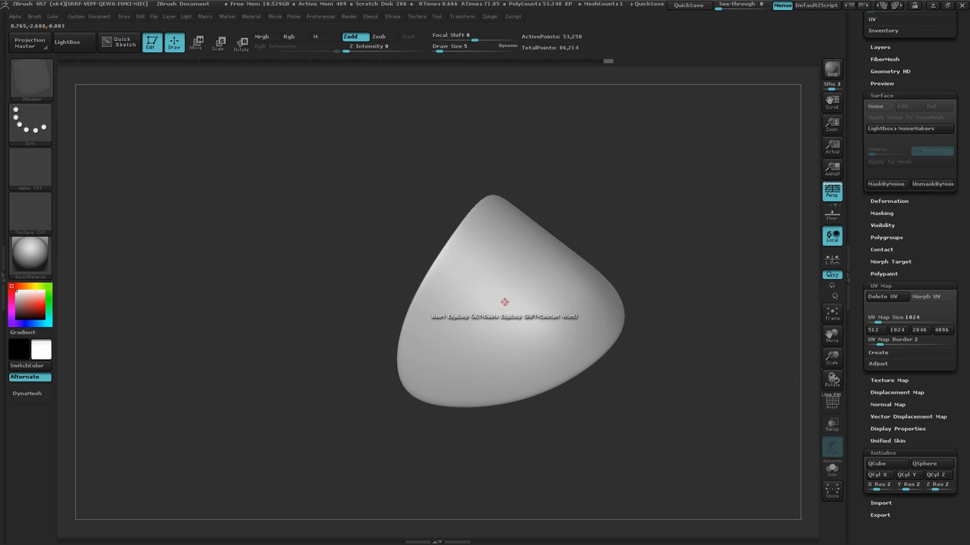
right_click_drag(505, 303, 491, 283)
left_click_drag(623, 359, 608, 368)
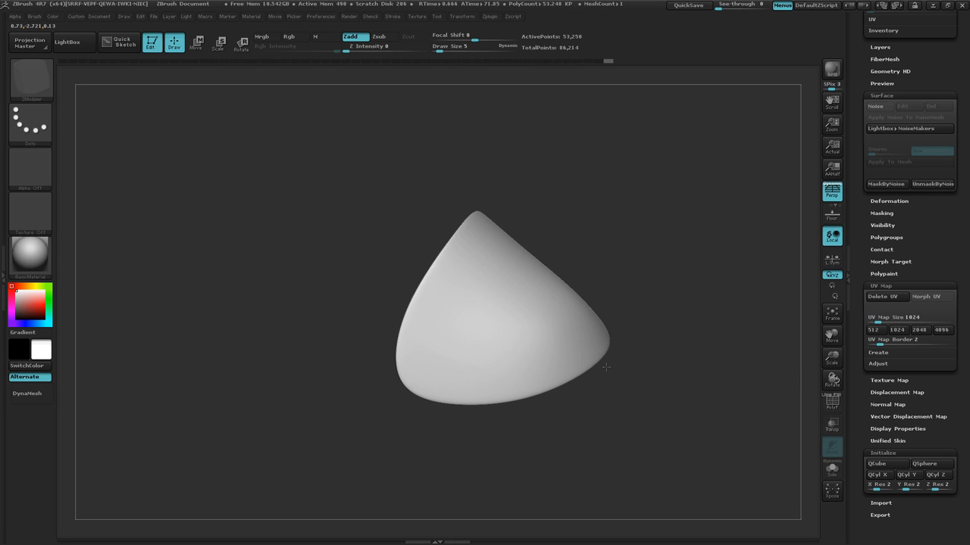
Step: Make DemoSoldier the active subtool and duplicate it, facing the figure's upper body to the front
left_click_drag(962, 125, 968, 348)
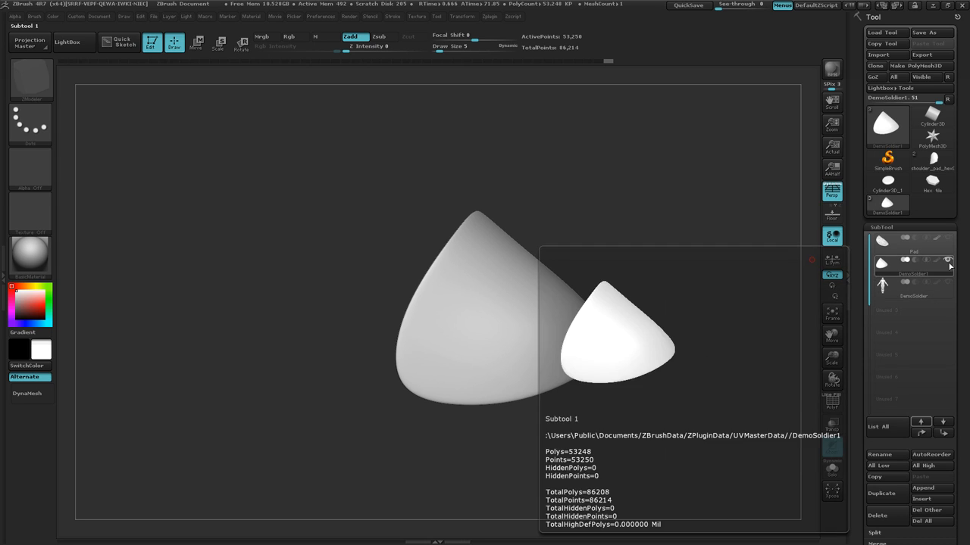
left_click(949, 294)
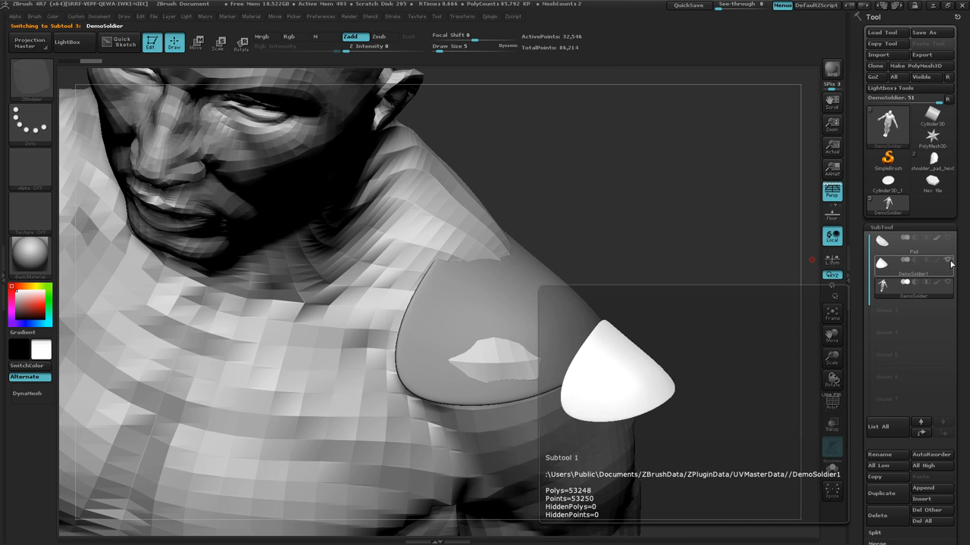
mouse_move(702, 368)
right_mouse_down()
mouse_move(704, 347)
mouse_move(595, 314)
right_mouse_up()
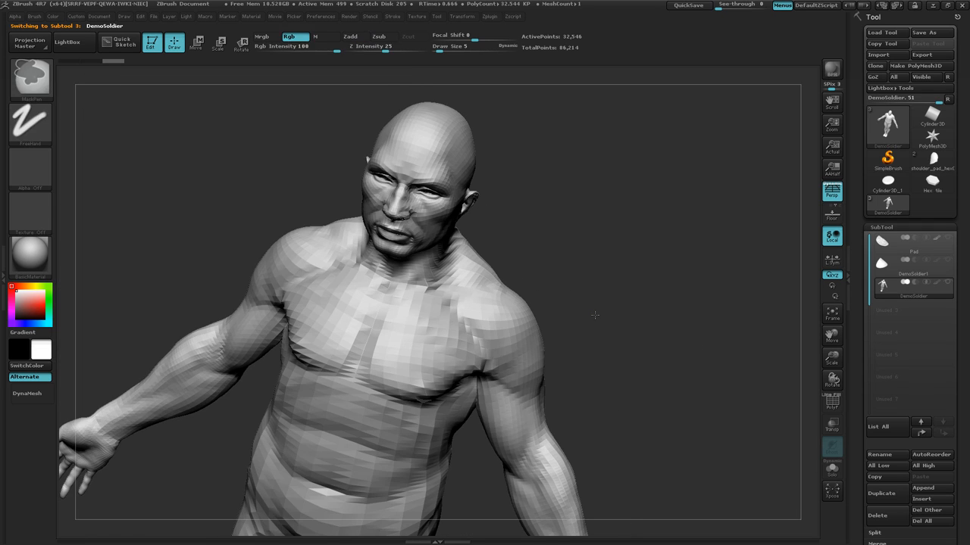
left_click(888, 493)
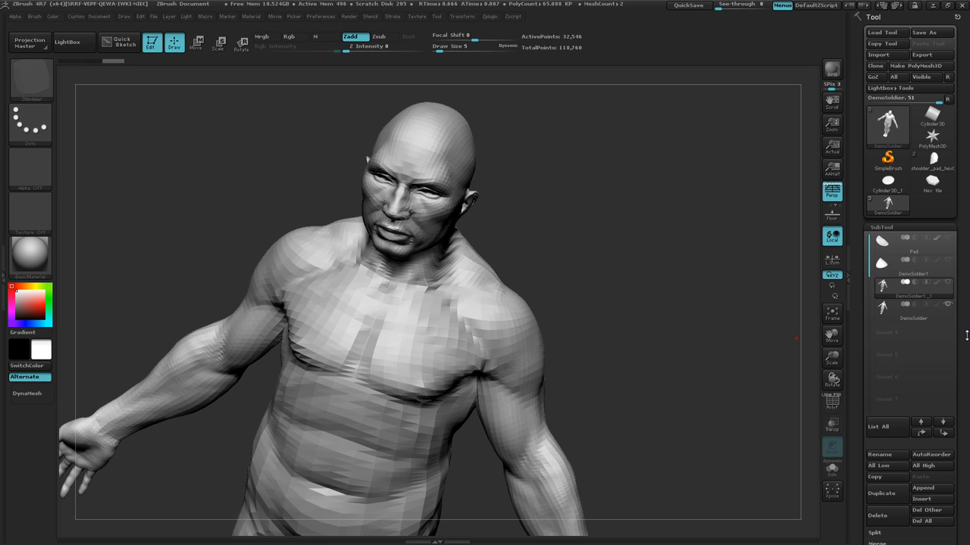
left_click_drag(662, 345, 665, 317)
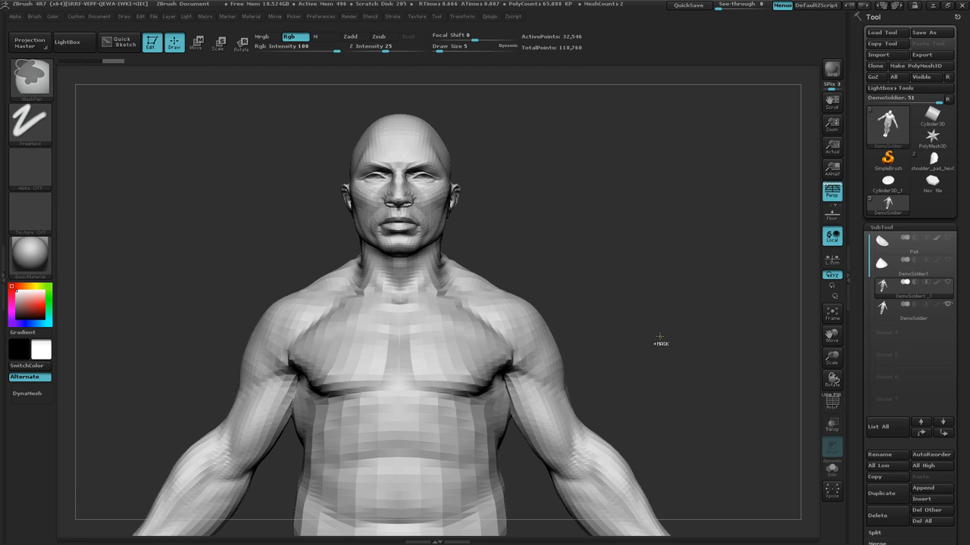
right_click_drag(660, 337, 643, 336, "ctrl")
Step: Step the duplicated soldier down to subdivision level 1
left_click_drag(965, 402, 962, 300)
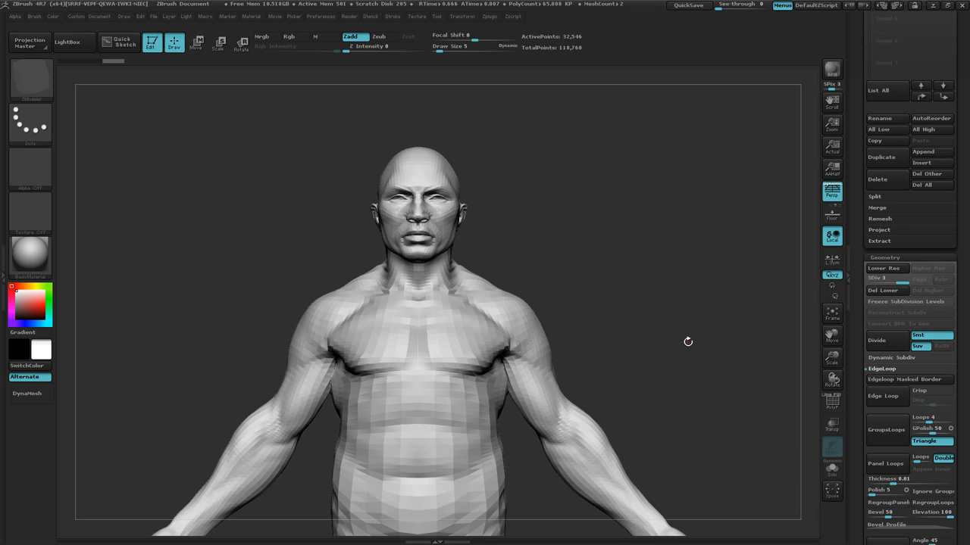
key("shift")
key("shift")
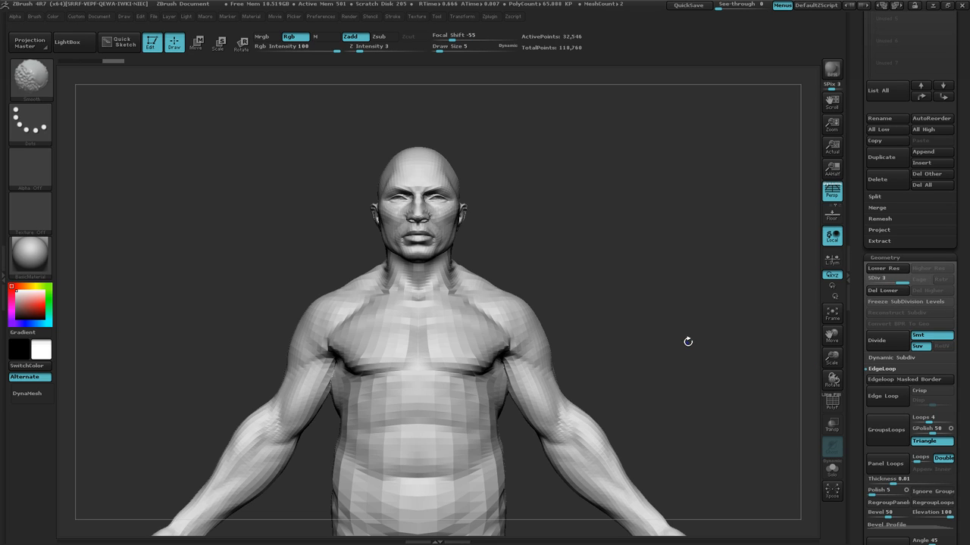
key("shift+d")
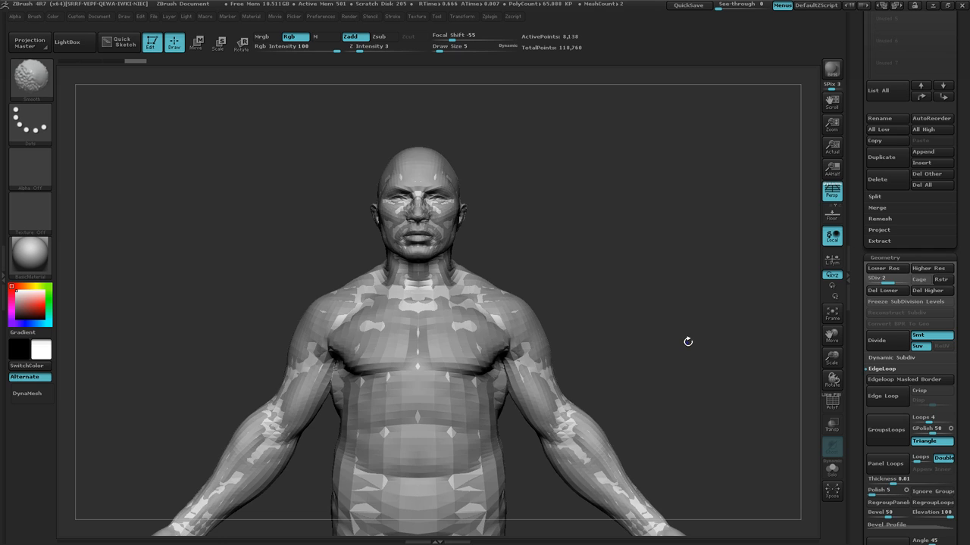
key("shift+d")
Step: Hide all other subtools so only the duplicated soldier is displayed, with its chest and shoulders framed large
left_click_drag(968, 137, 968, 237)
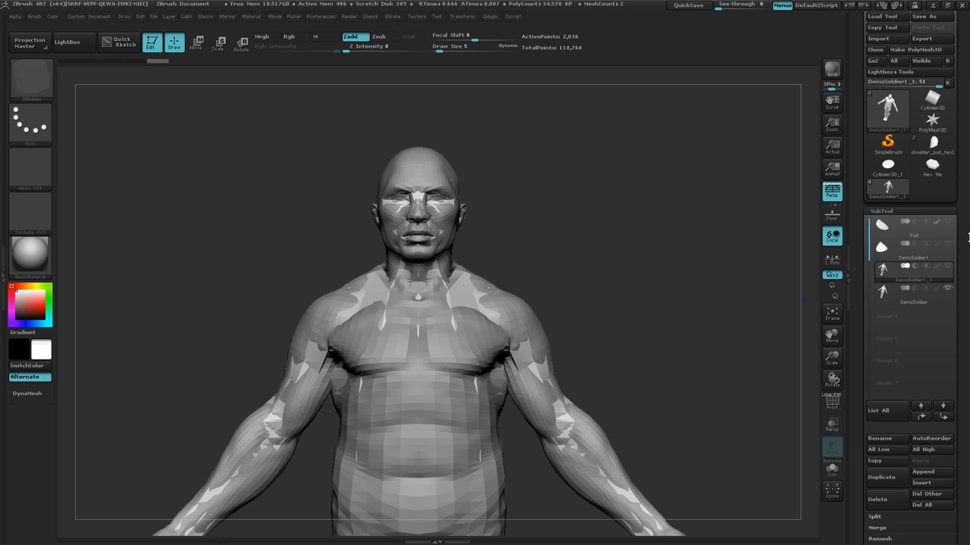
left_click(947, 267)
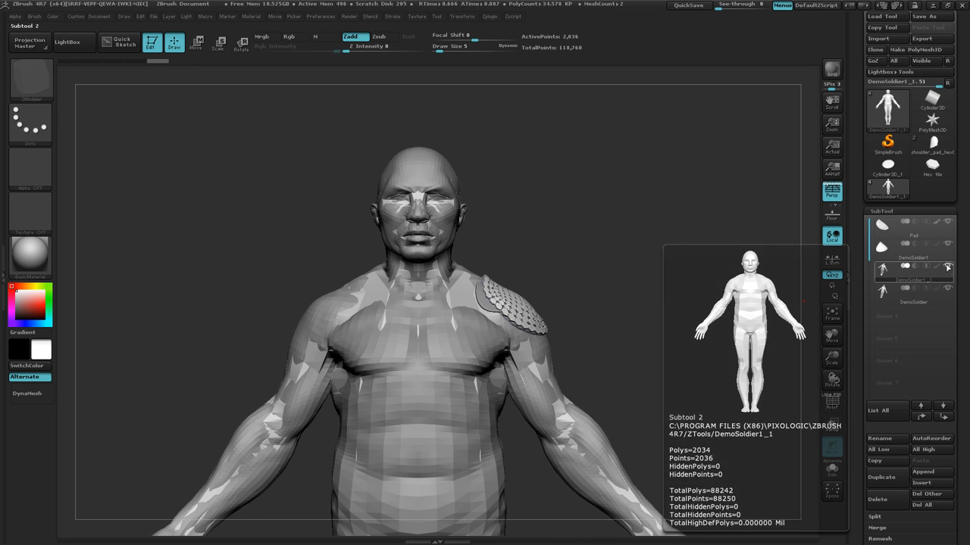
left_click(947, 267)
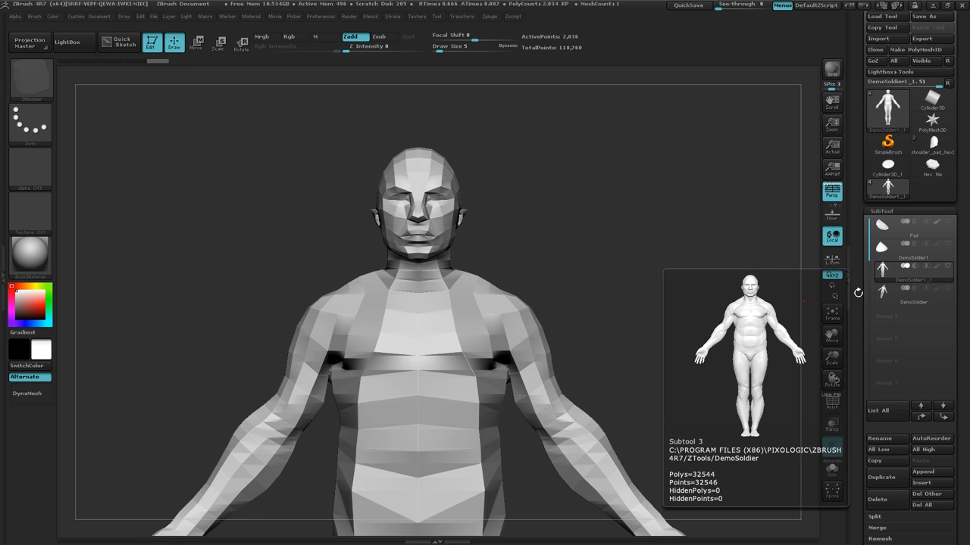
right_click_drag(630, 335, 708, 342, "ctrl")
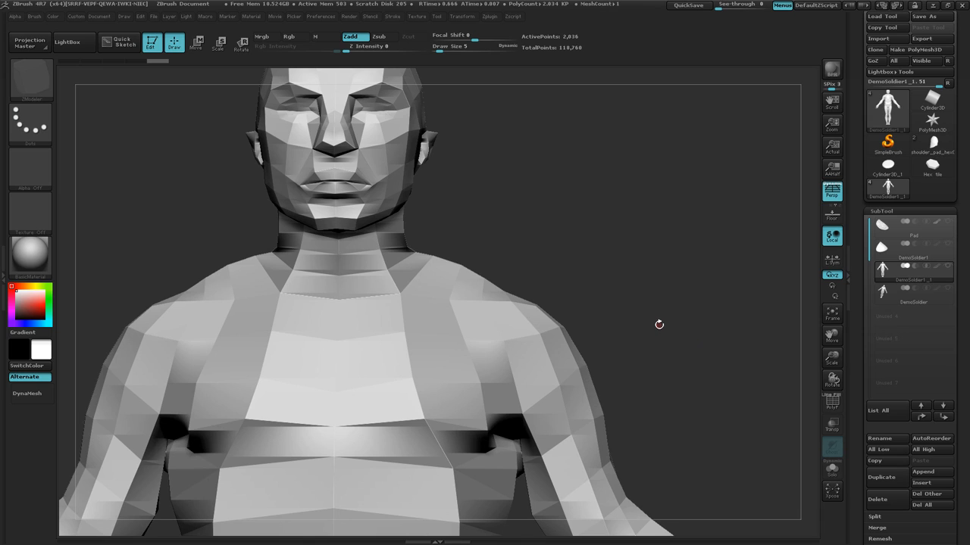
Step: Raise the duplicated soldier to subdivision level 3 and divide it three more times to level 6
scroll(965, 391, "down", 1)
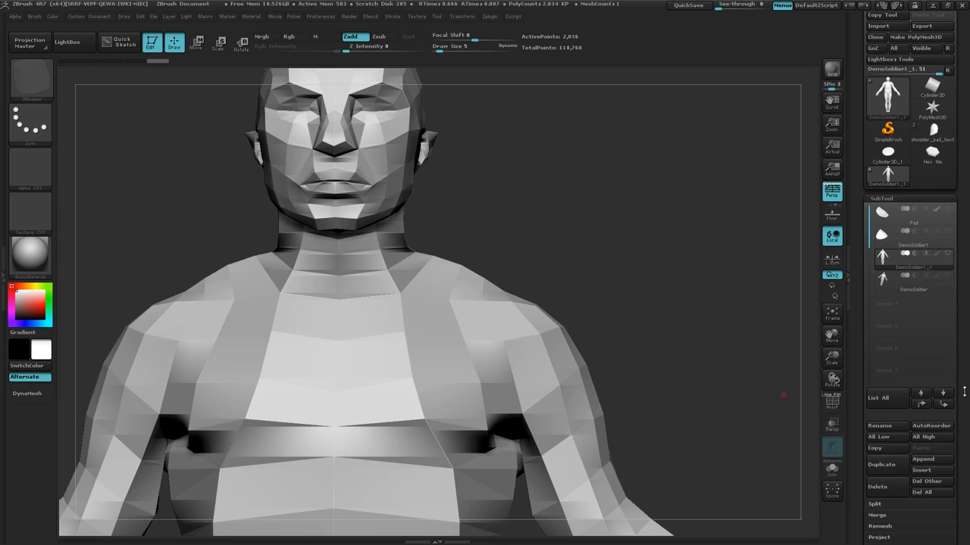
scroll(965, 391, "down", 5)
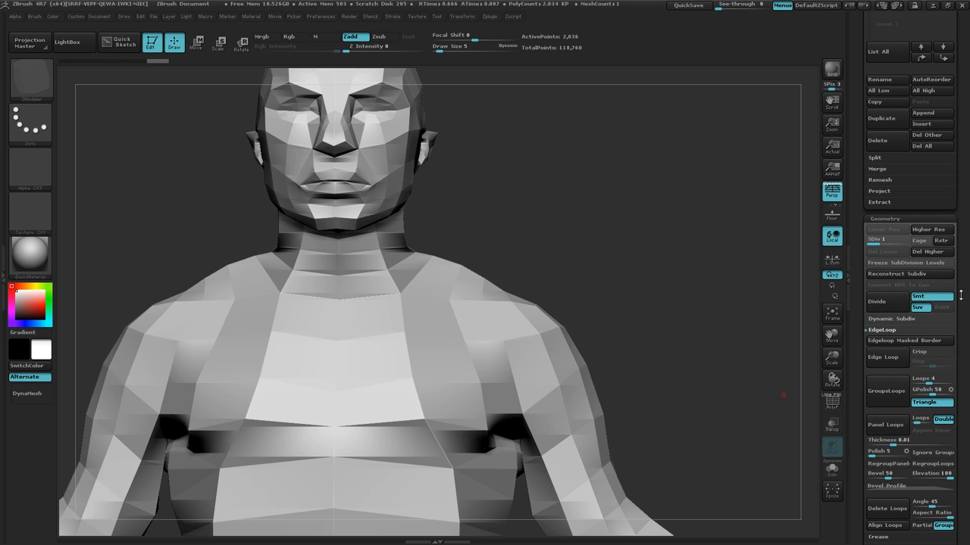
left_click_drag(882, 241, 915, 240)
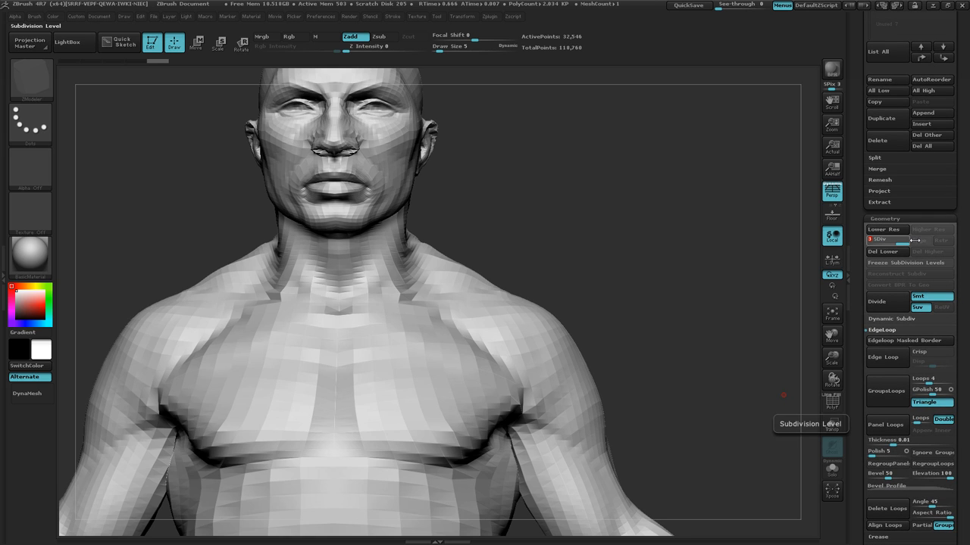
key("ctrl")
key("ctrl+d")
key("ctrl+d")
key("ctrl+d")
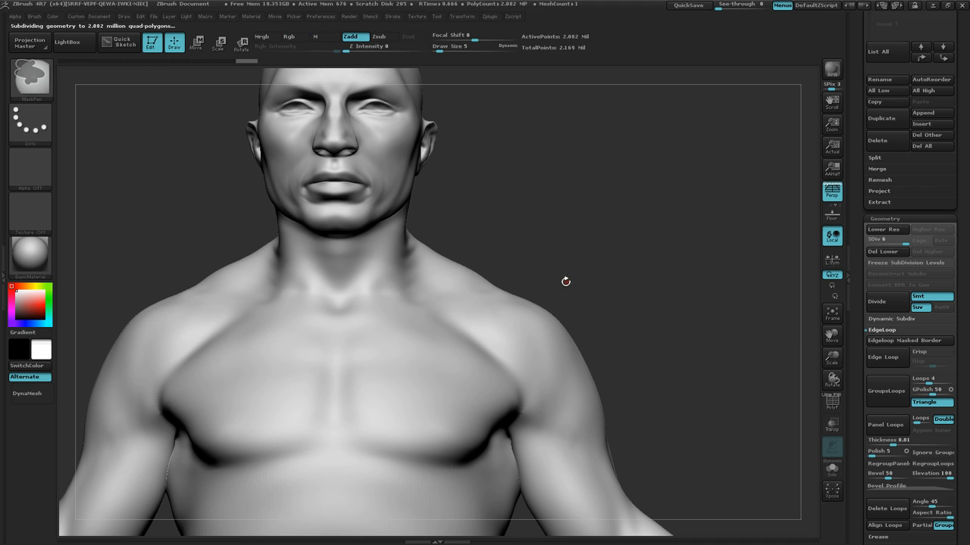
Step: Set the draw size to 53 and the mask brush's Focal Shift to -48, and mask a curved patch on the soldier's left shoulder
right_click(458, 281)
left_click_drag(562, 265, 573, 265)
mouse_move(489, 310)
left_mouse_down("ctrl")
mouse_move(534, 327)
mouse_move(522, 311)
left_mouse_up("ctrl")
left_click_drag(606, 275, 593, 280, "ctrl")
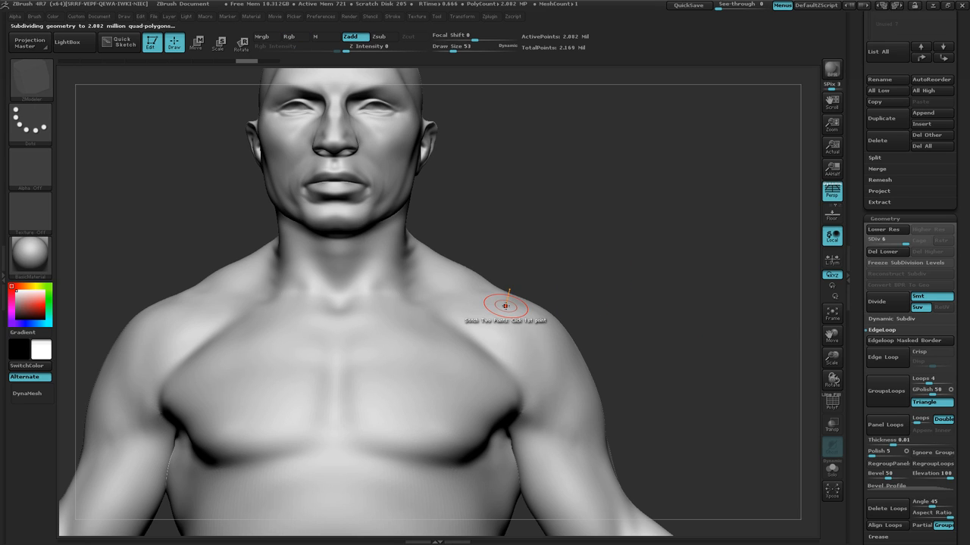
right_click_drag(516, 322, 512, 339)
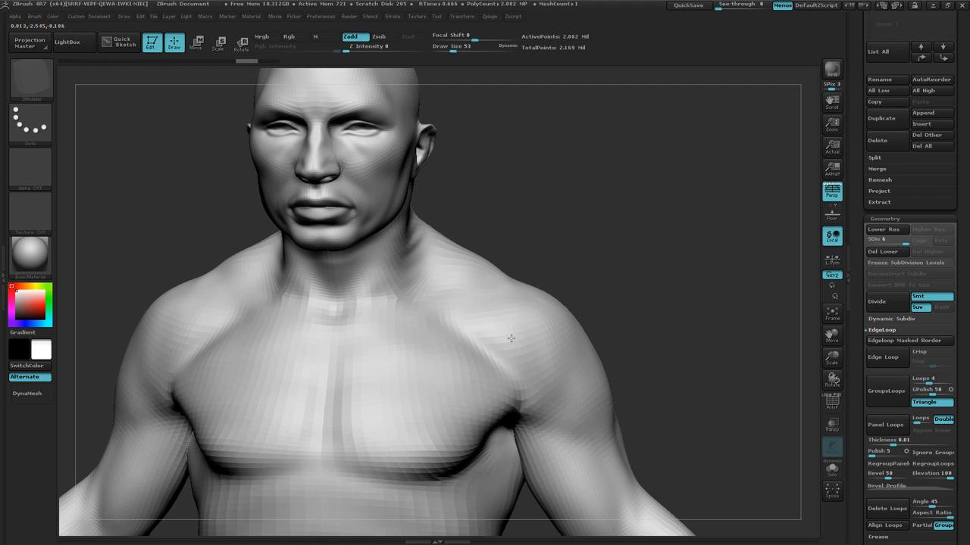
key("ctrl")
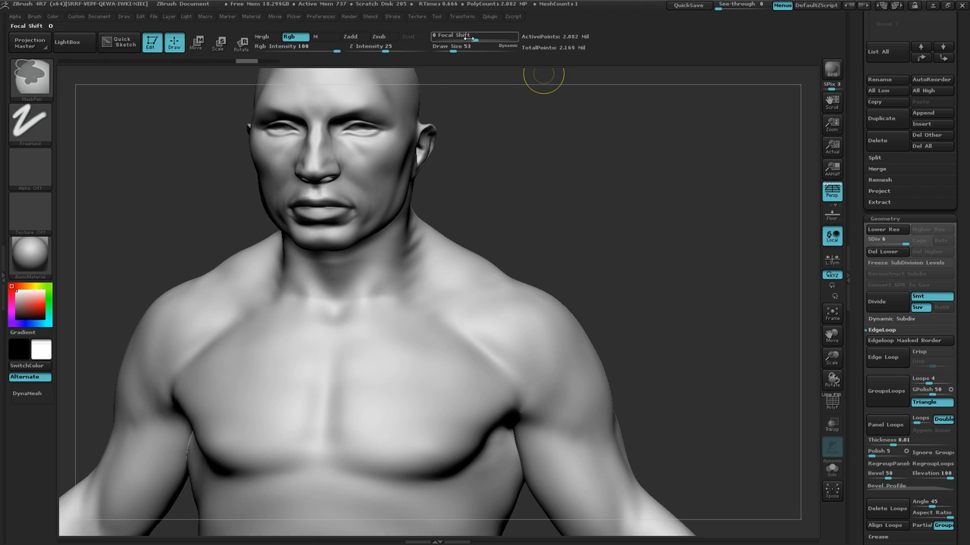
left_click_drag(465, 38, 454, 38)
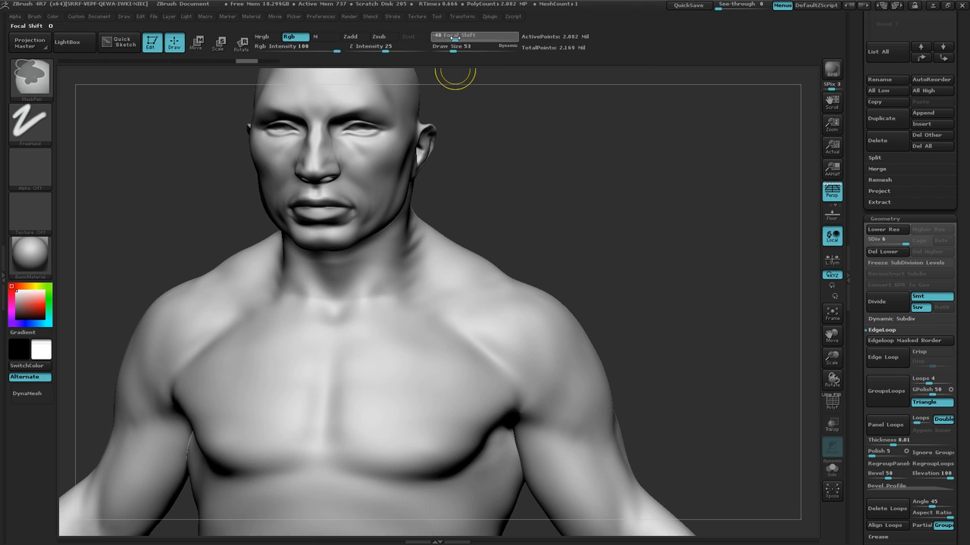
mouse_move(503, 297)
left_mouse_down("ctrl")
mouse_move(532, 337)
mouse_move(559, 333)
left_mouse_up("ctrl")
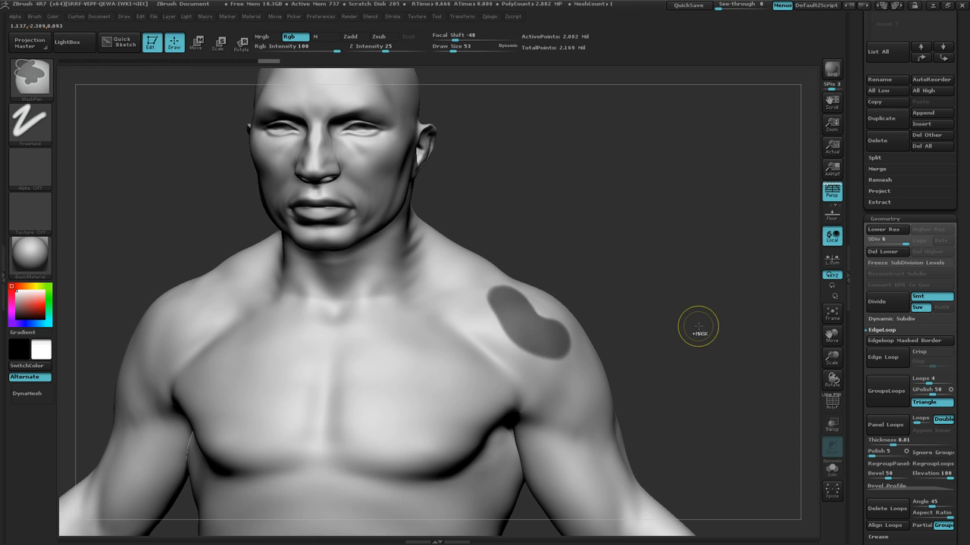
left_click_drag(698, 327, 664, 349)
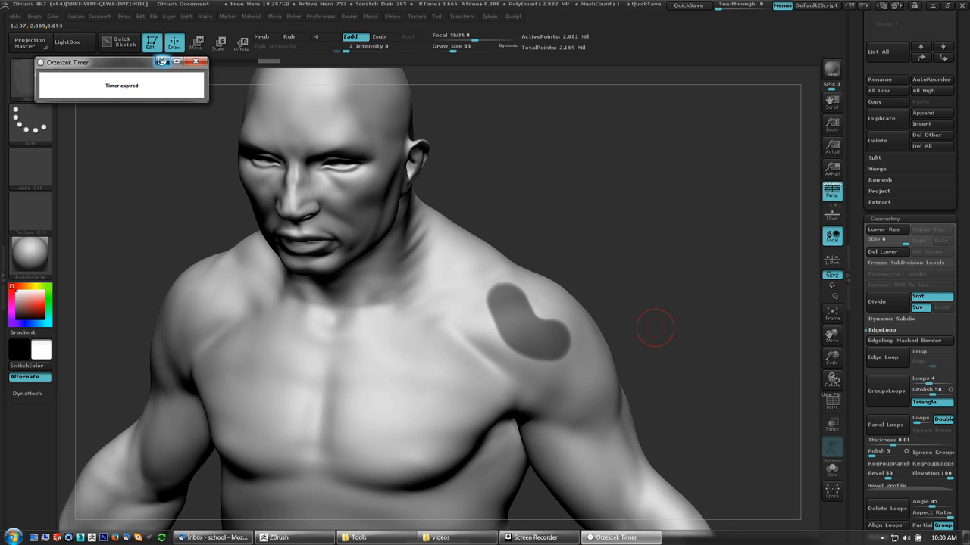
left_click(162, 65)
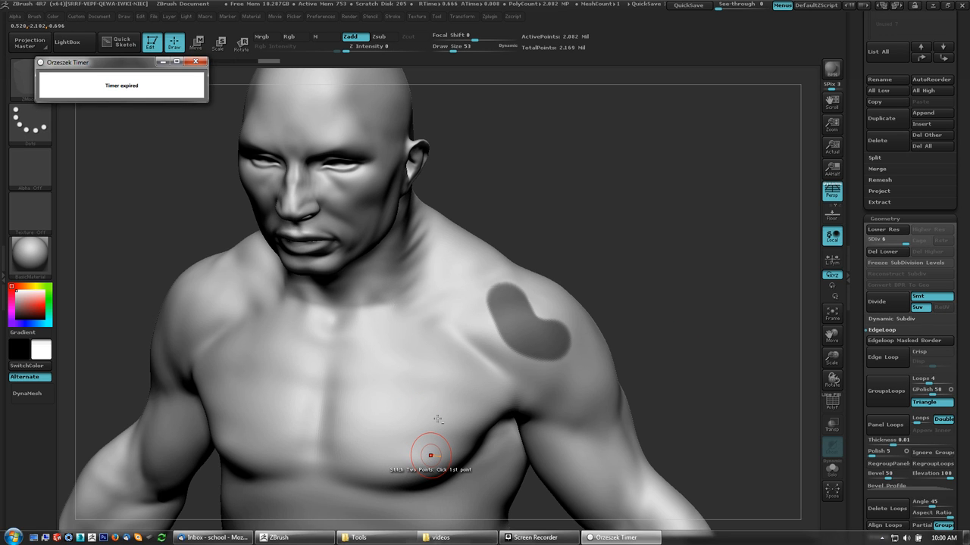
key("alt+Tab")
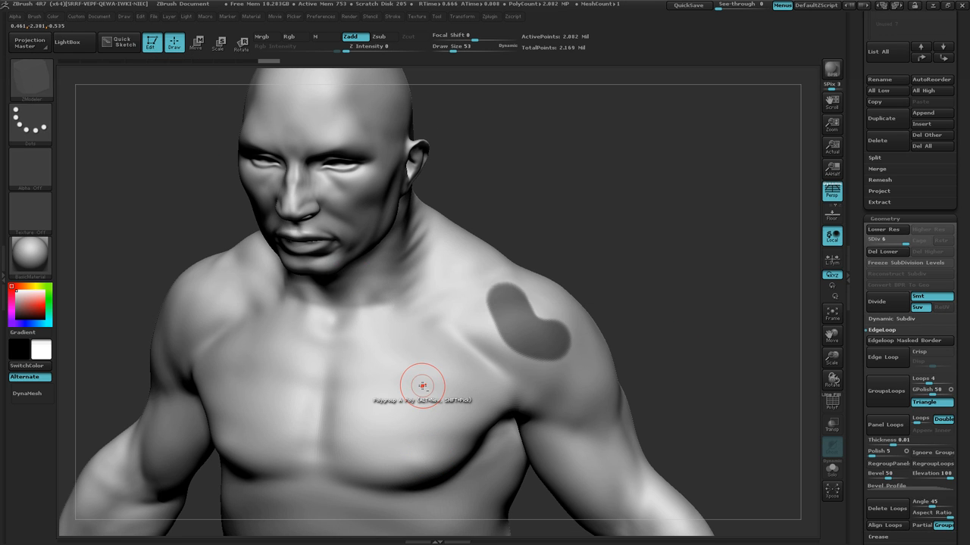
key("alt+Tab")
key("alt+Tab")
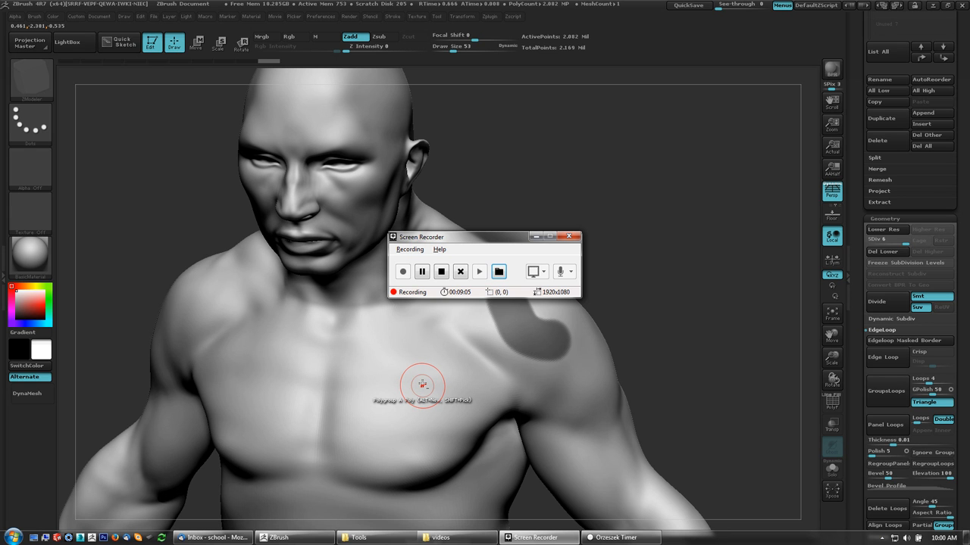